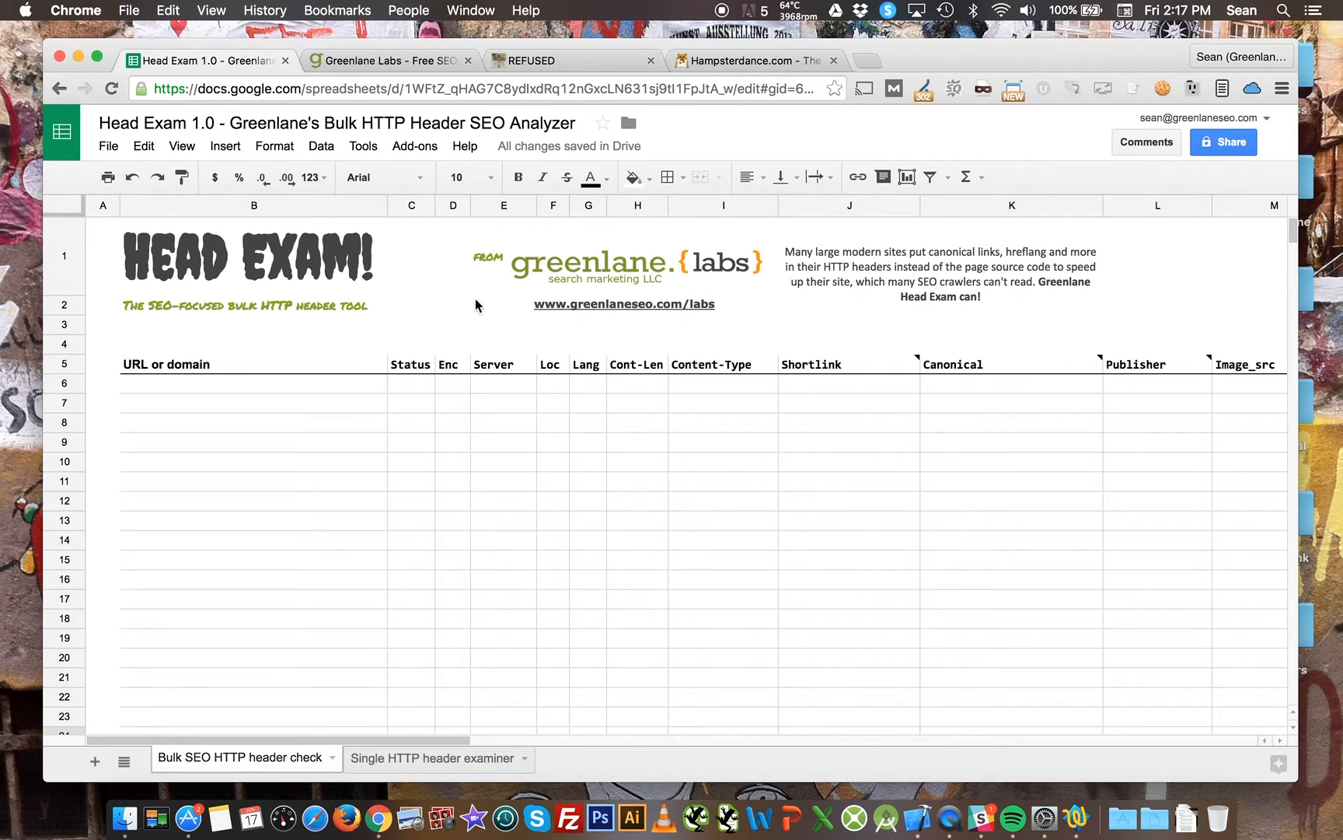
Enter fox.com as the first URL in the URL or domain column.
click(352, 387)
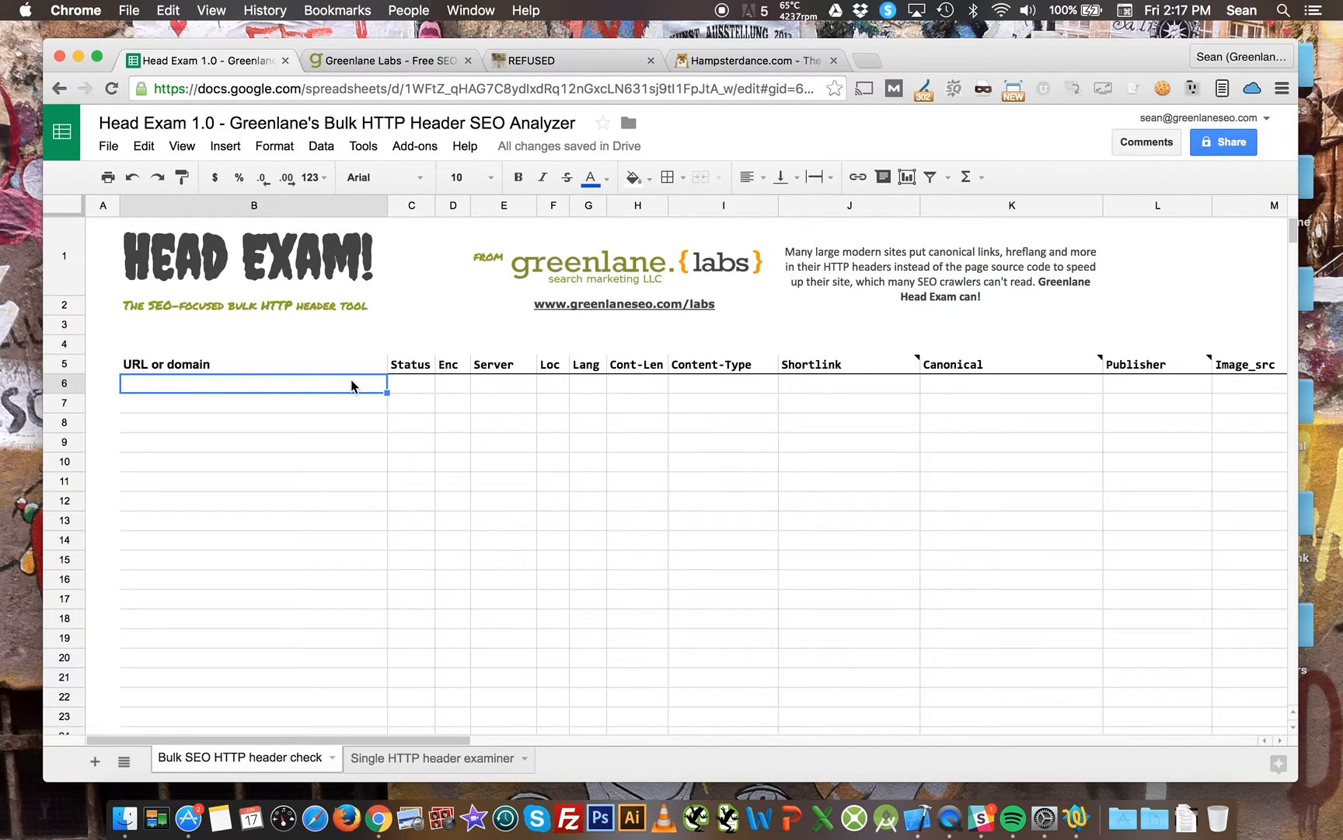
text(fox.com)
key(Return)
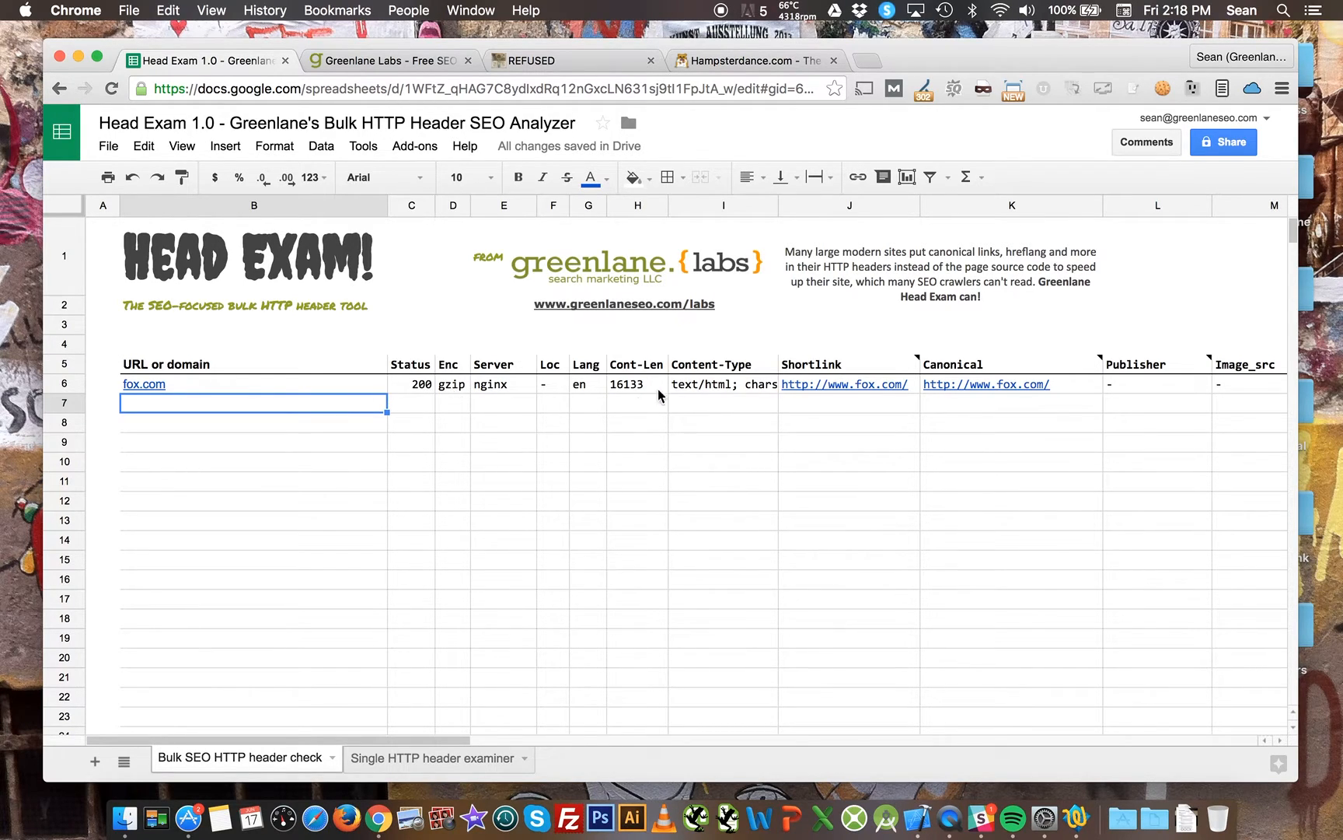
Inspect the header values returned for fox.com across row 6, including the Shortlink and Canonical links.
click(526, 389)
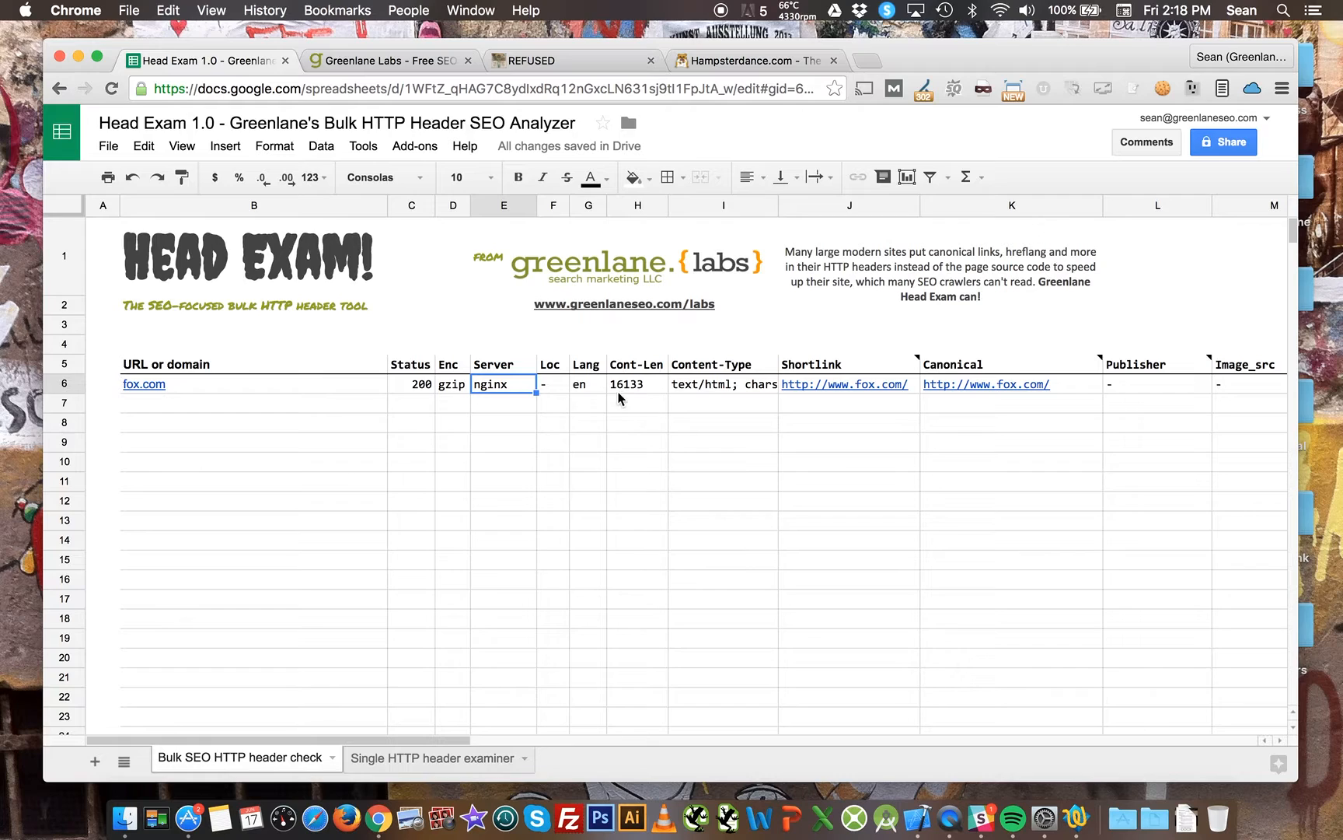
click(555, 389)
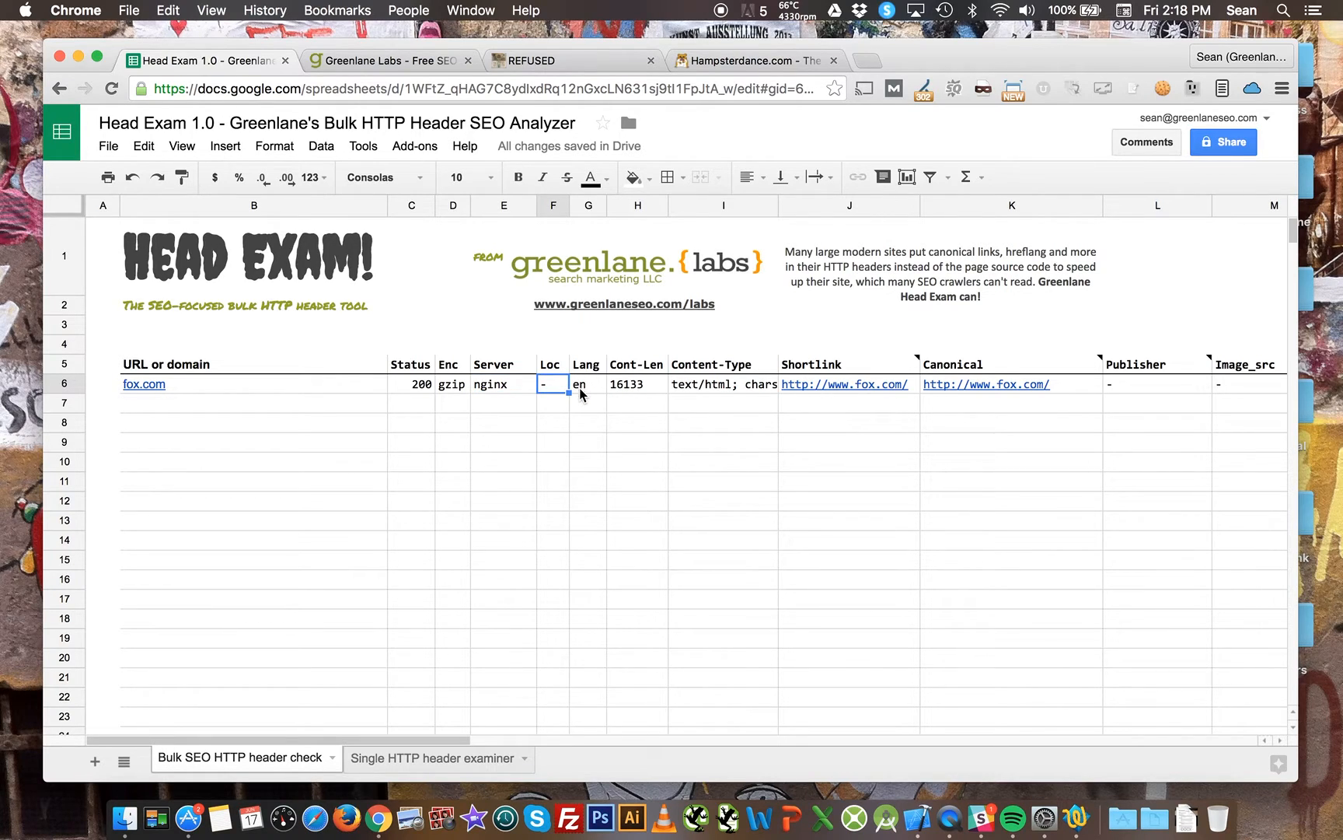
click(581, 388)
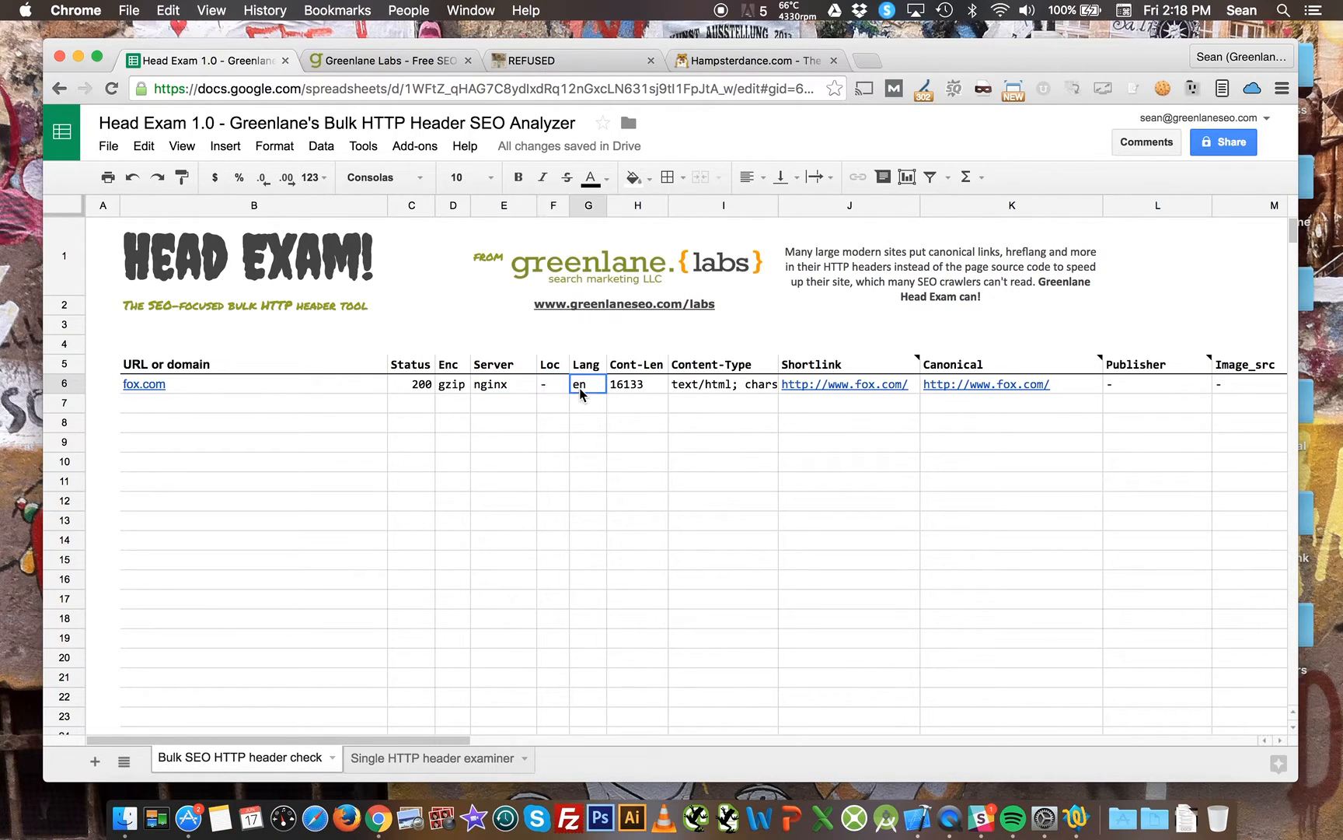
click(643, 388)
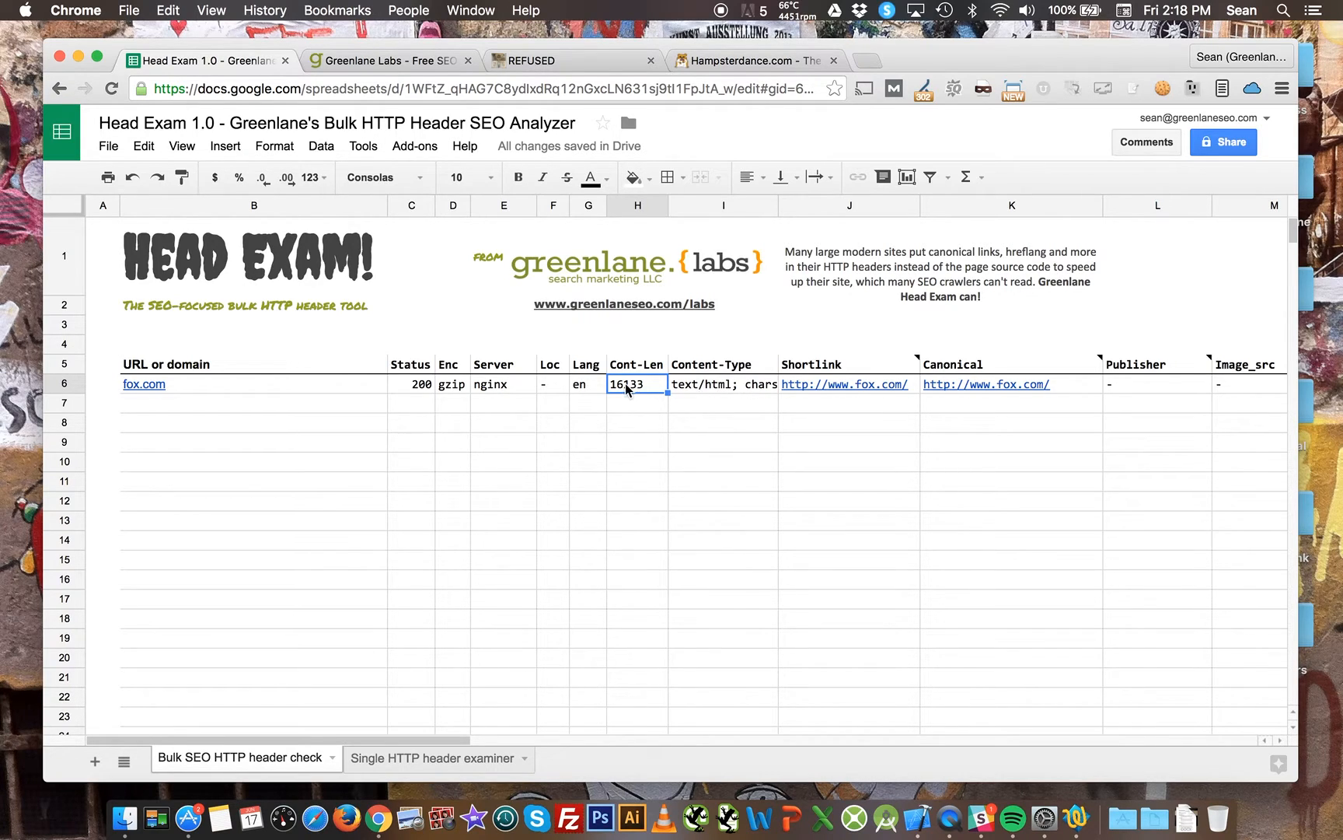
click(695, 385)
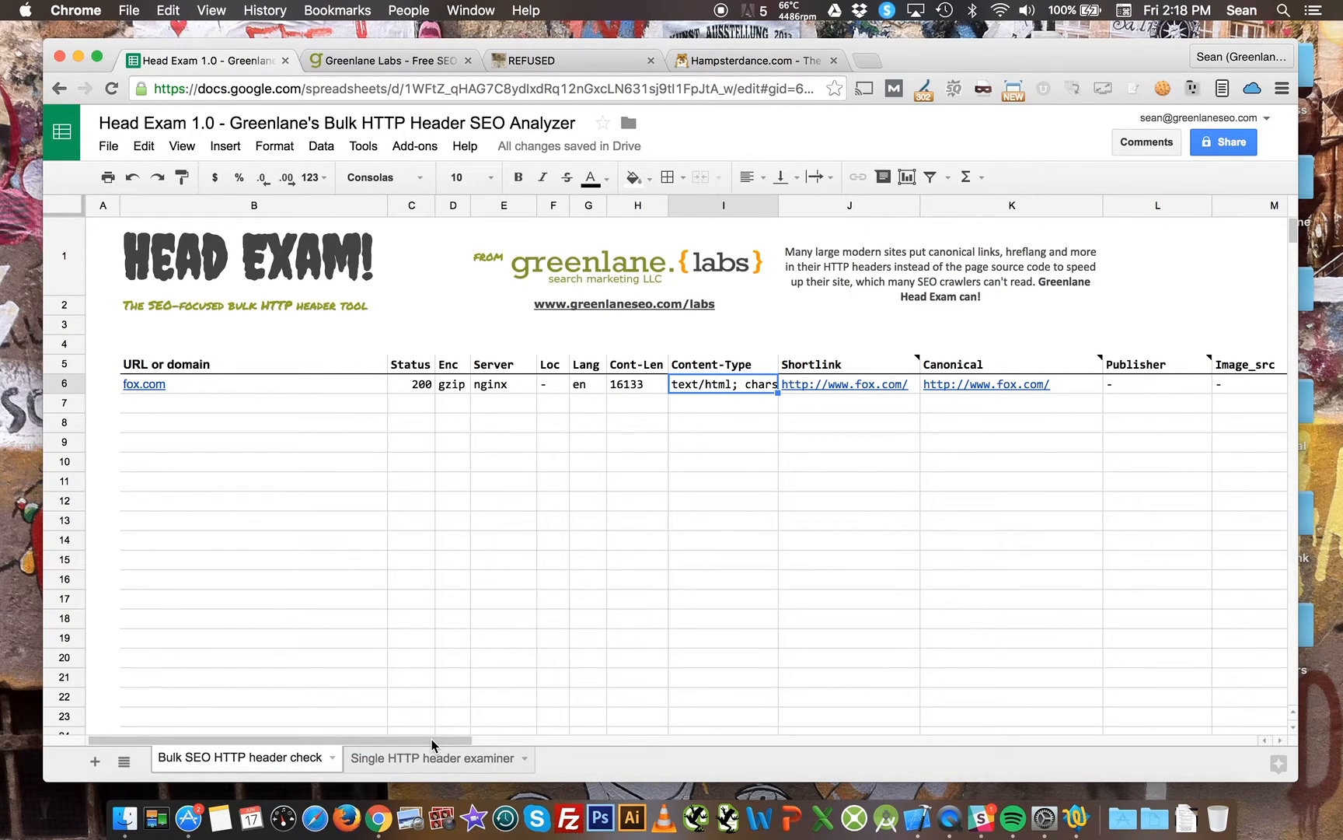
drag(432, 739, 587, 728)
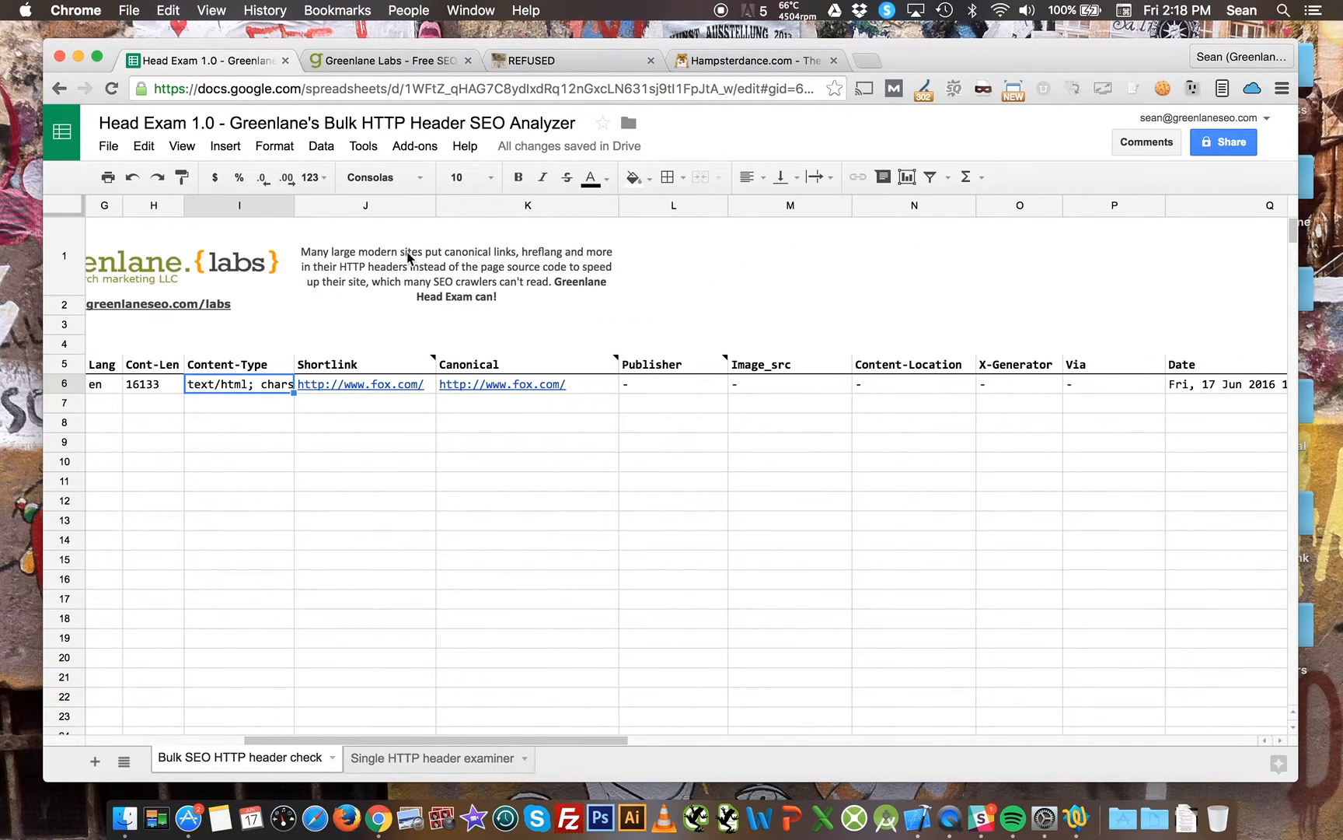
click(433, 381)
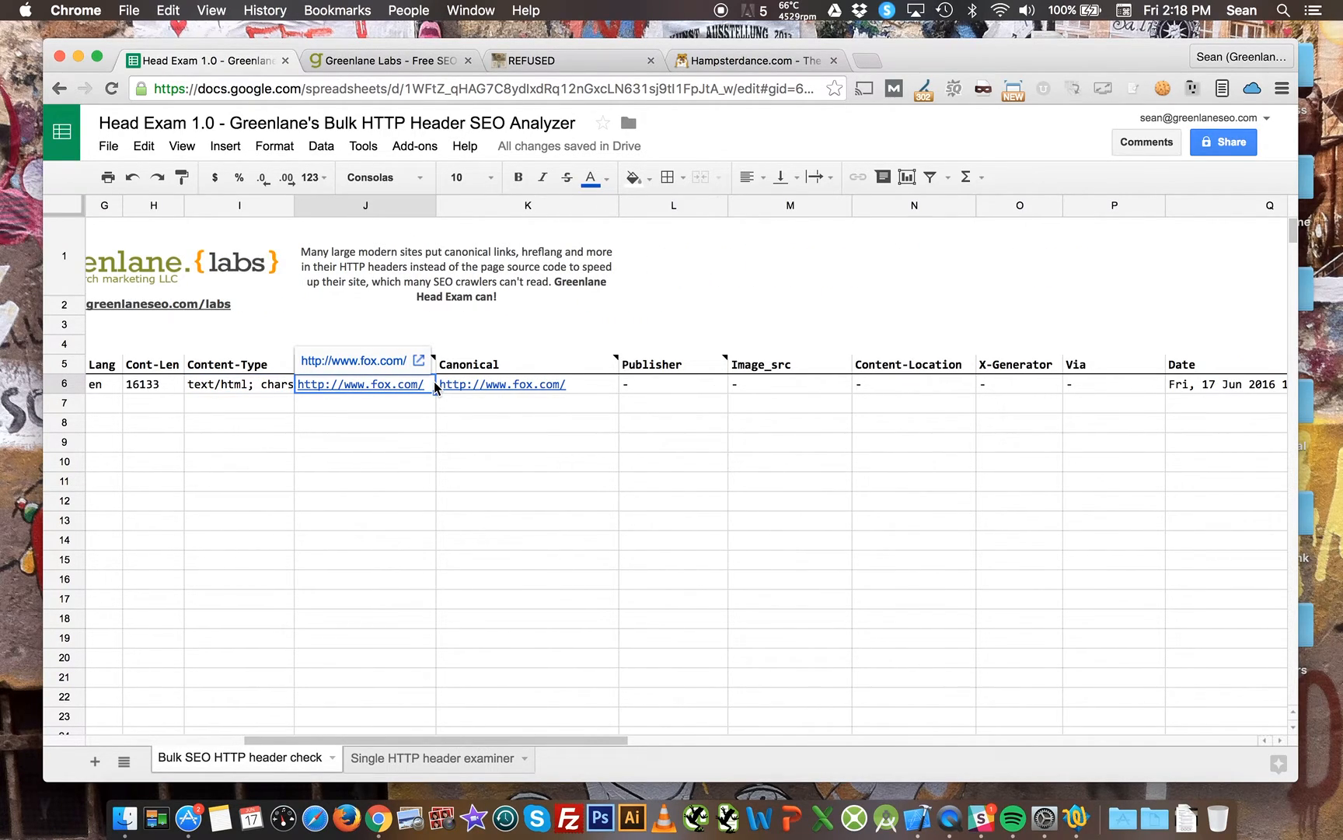
mouse_move(593, 382)
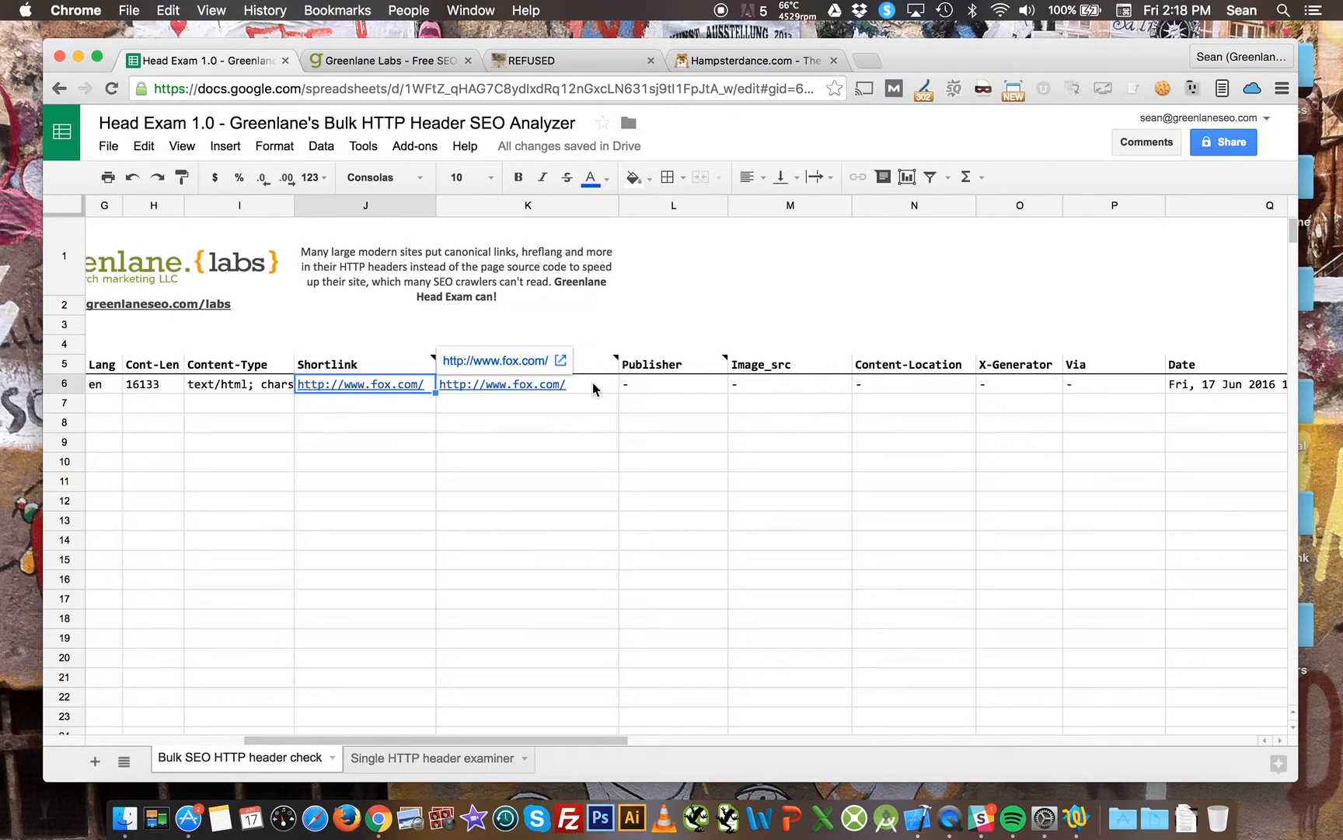
click(592, 382)
click(643, 273)
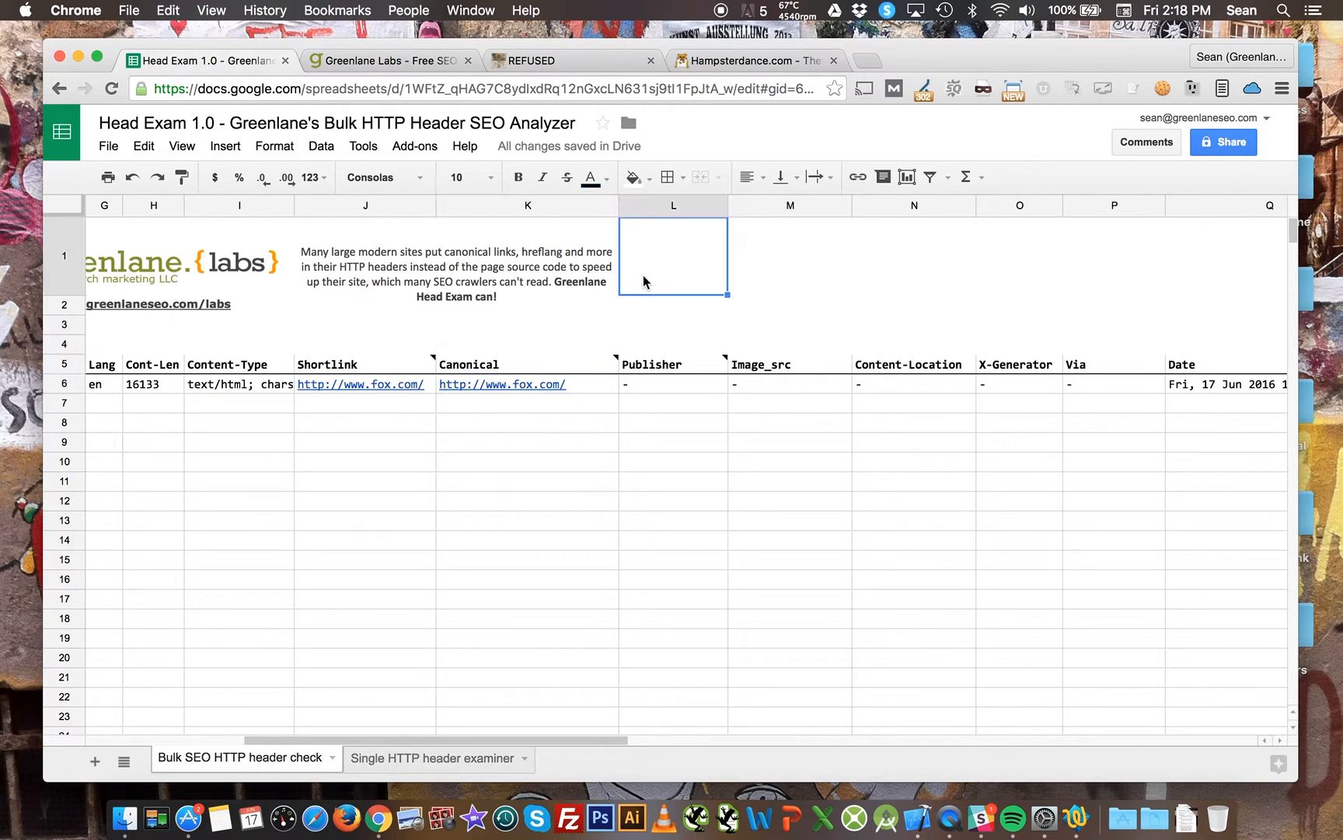
click(591, 385)
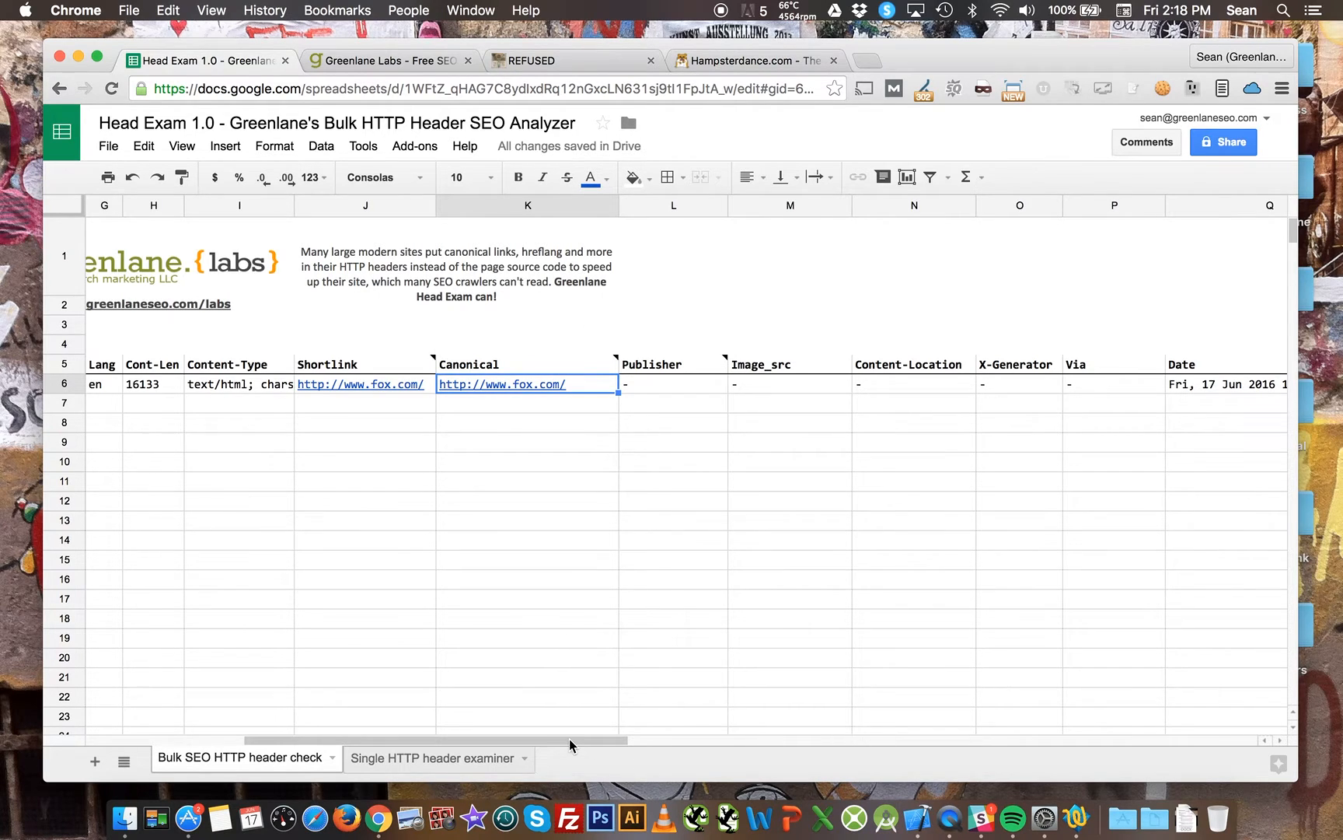
Paste a list of URLs into the URL or domain column starting at row 7.
drag(570, 739, 393, 721)
click(208, 404)
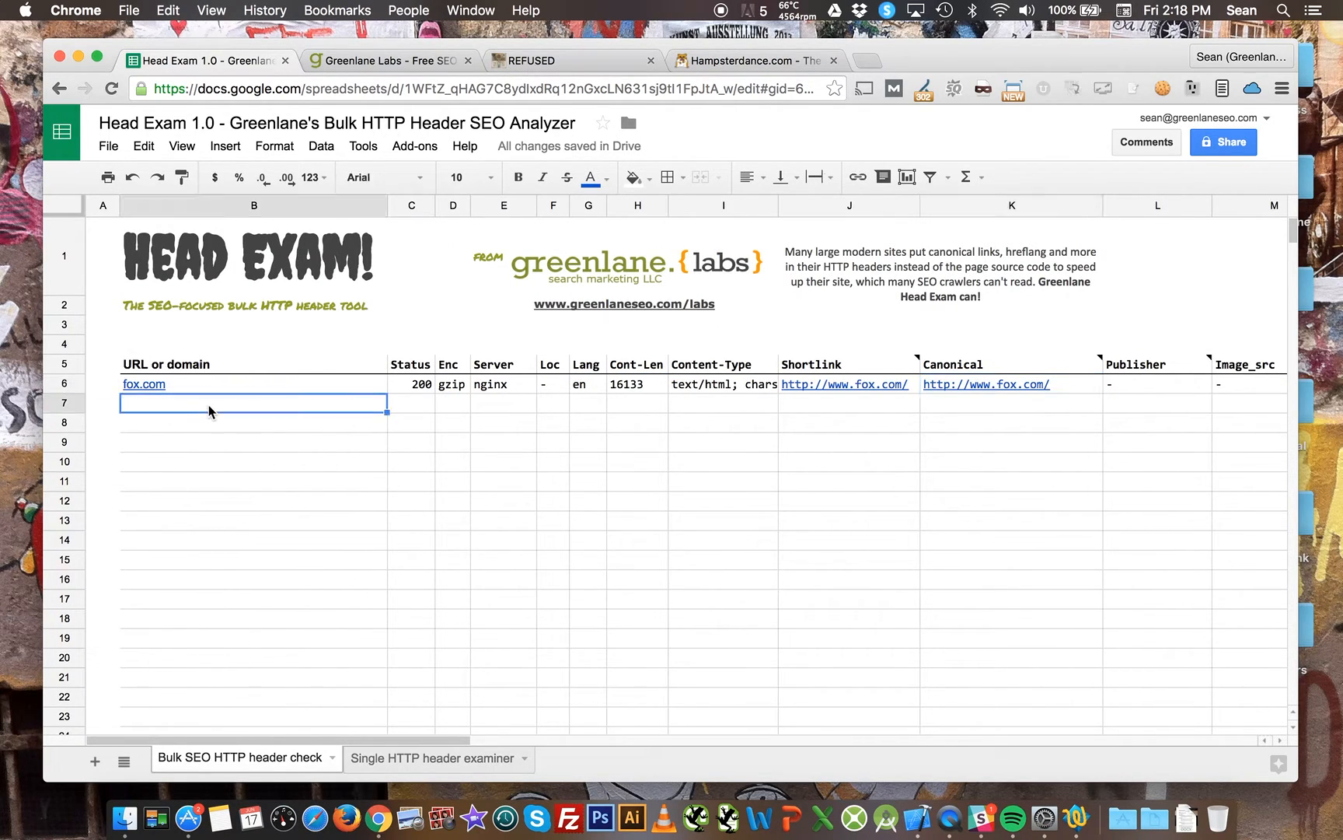
key(super+v)
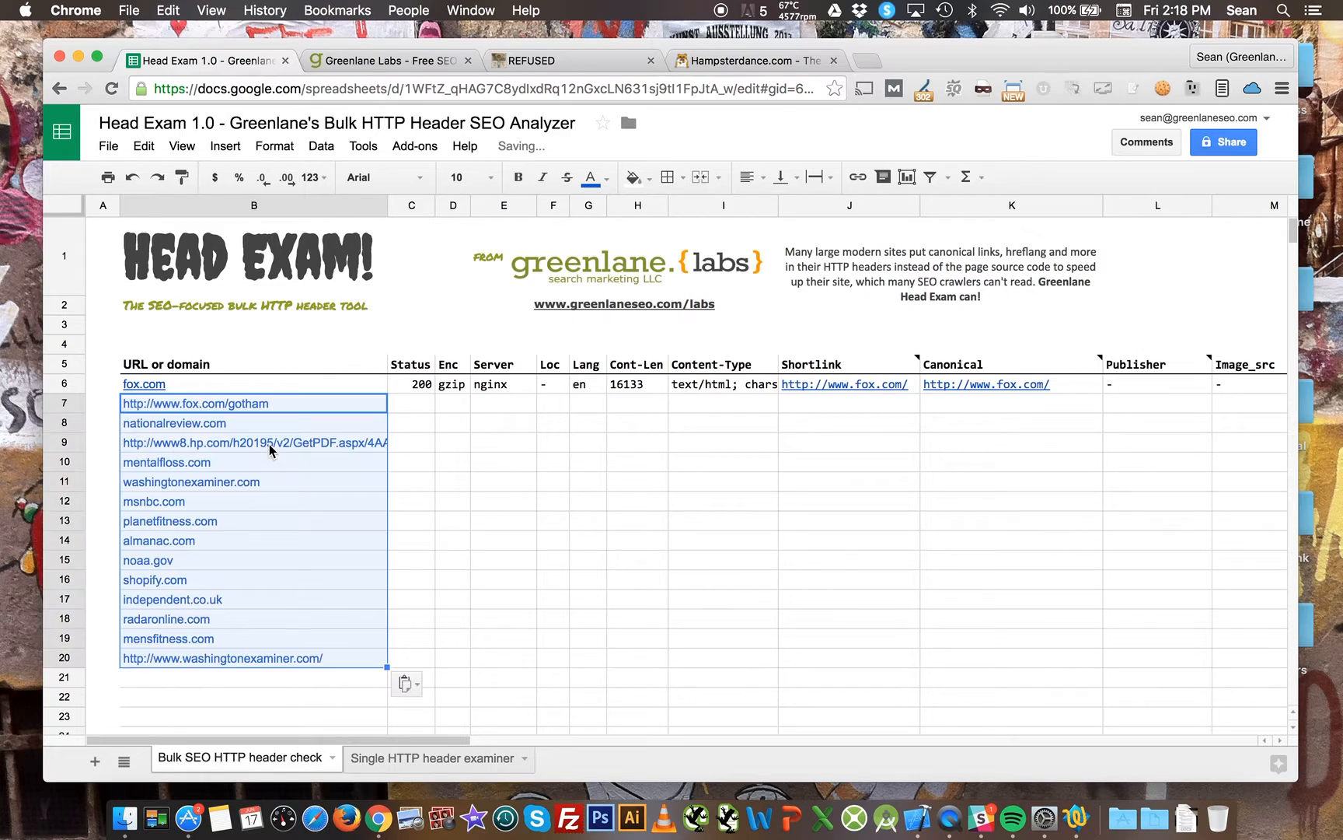
click(340, 347)
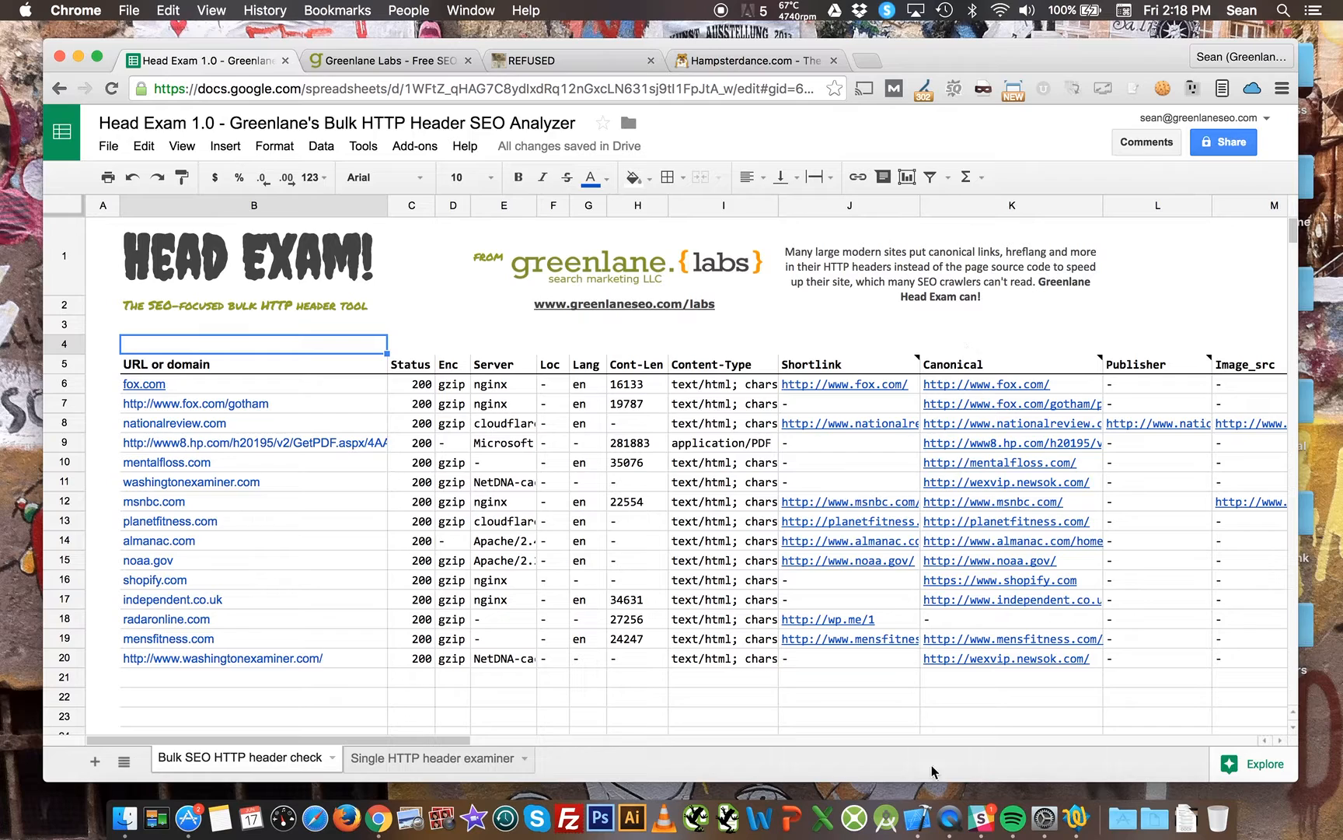
Open the nationalreview.com Image_src link from row 8 in a new tab, then close that tab.
mouse_move(999, 642)
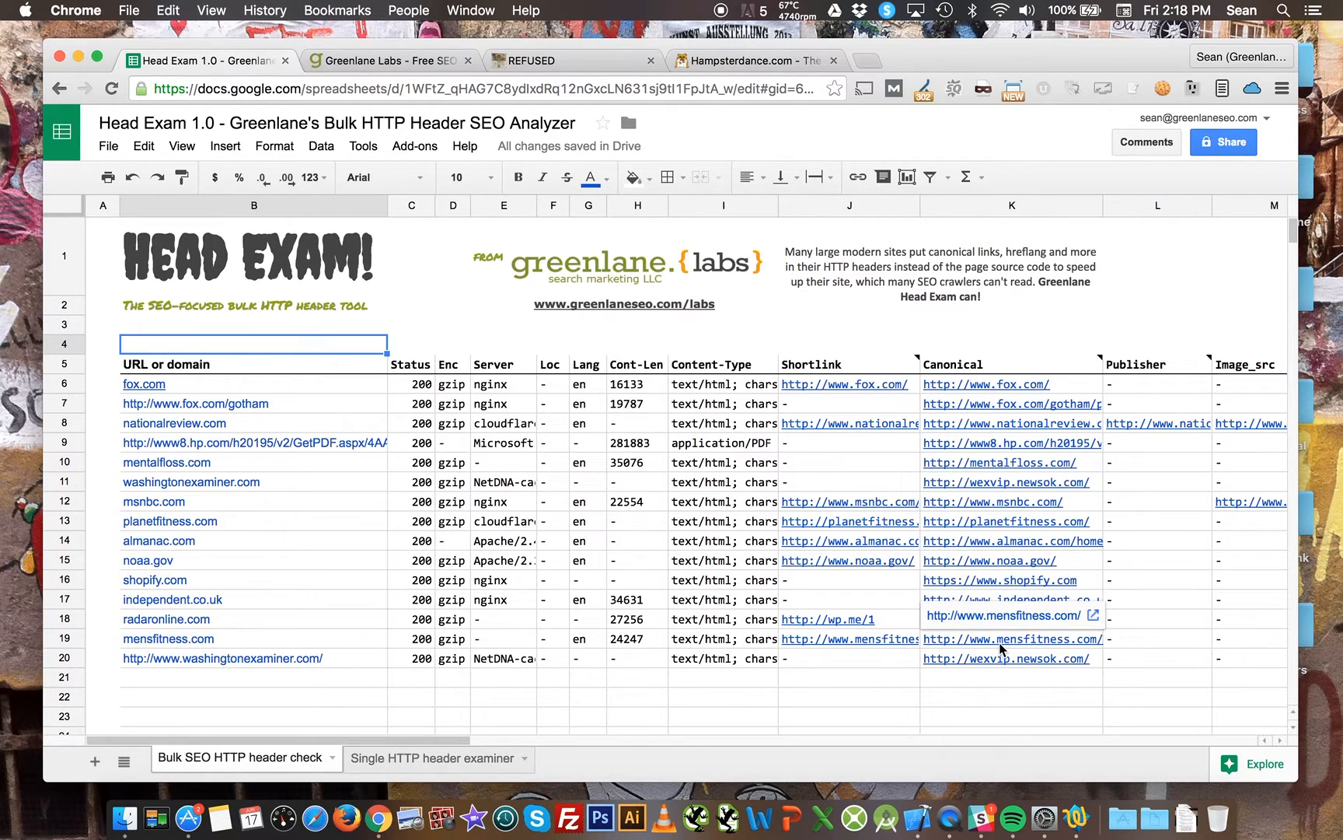
click(1252, 426)
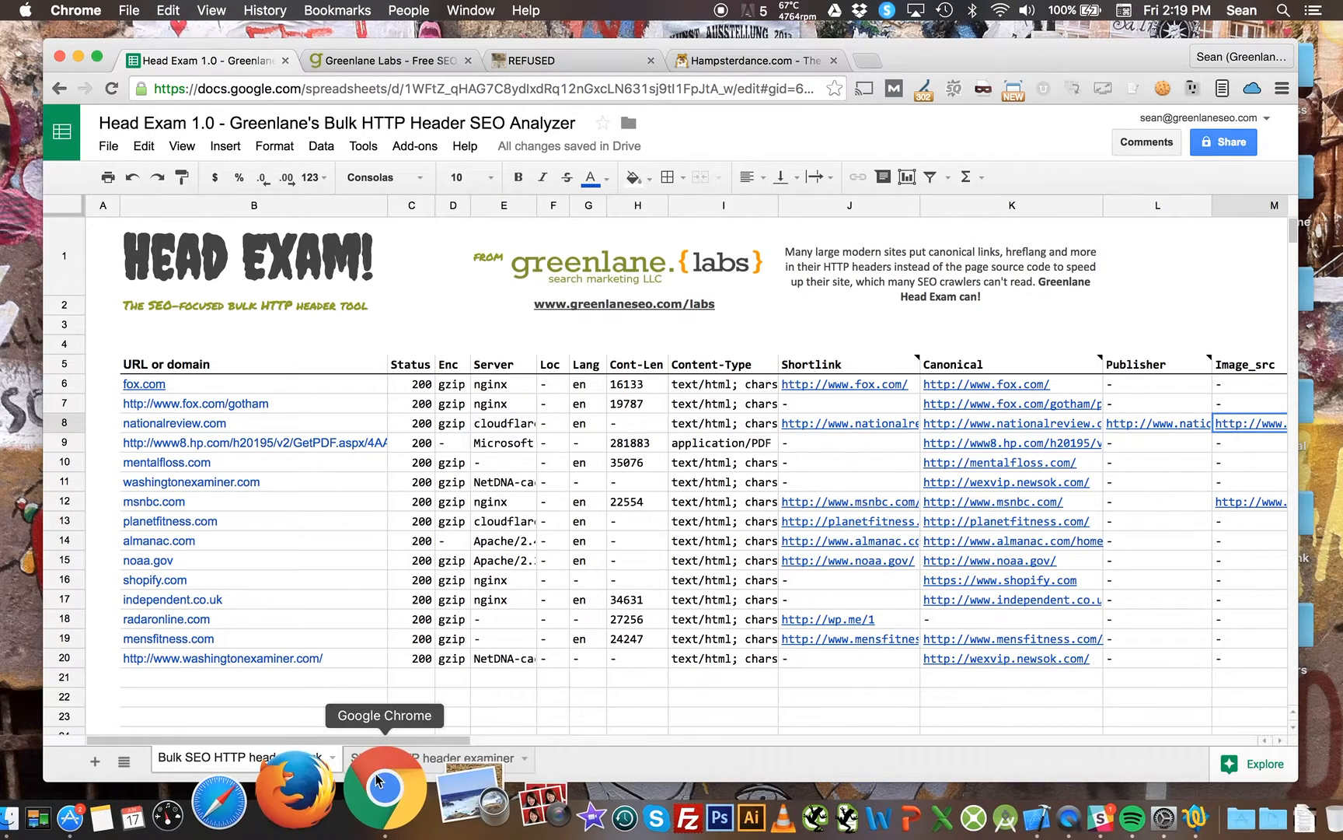
scroll(402, 741, right, 2)
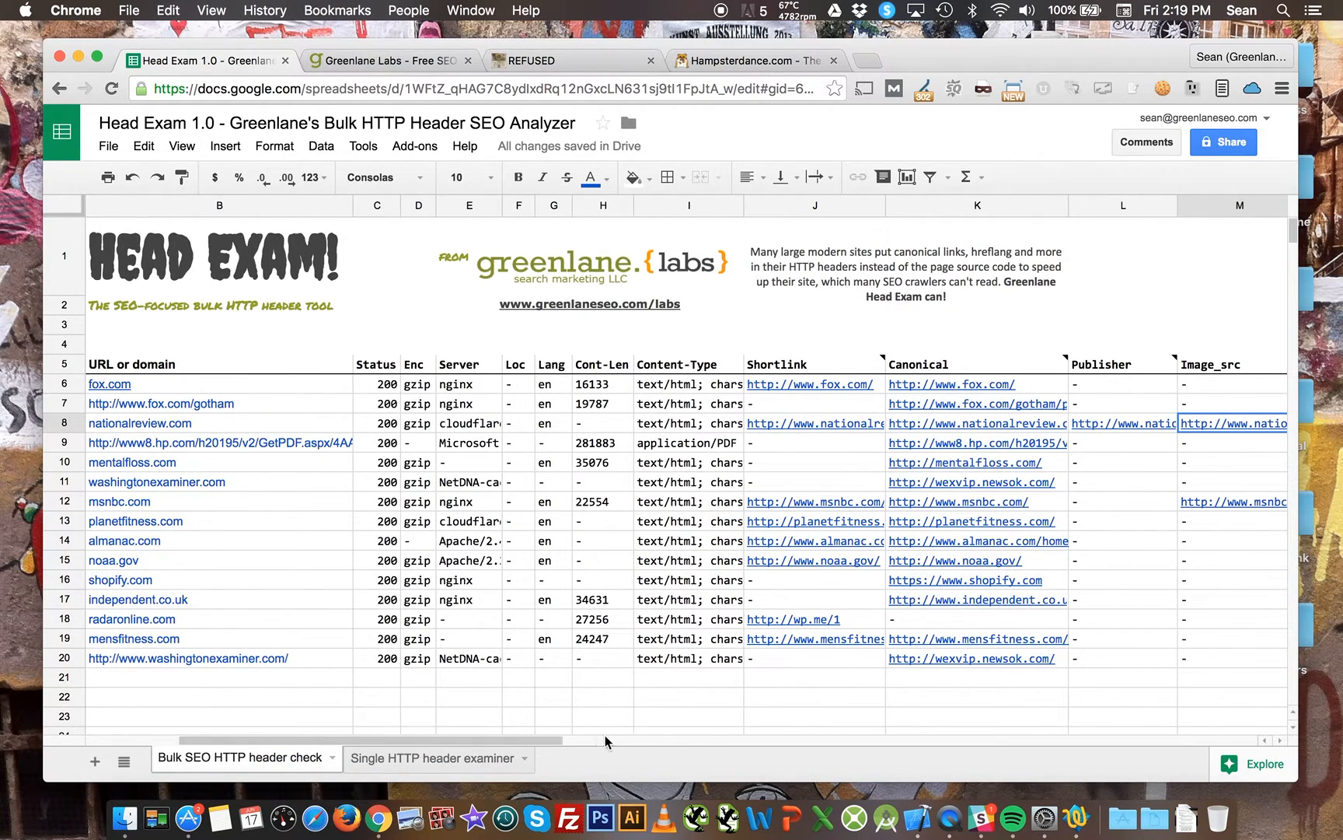
drag(605, 737, 609, 737)
click(732, 423)
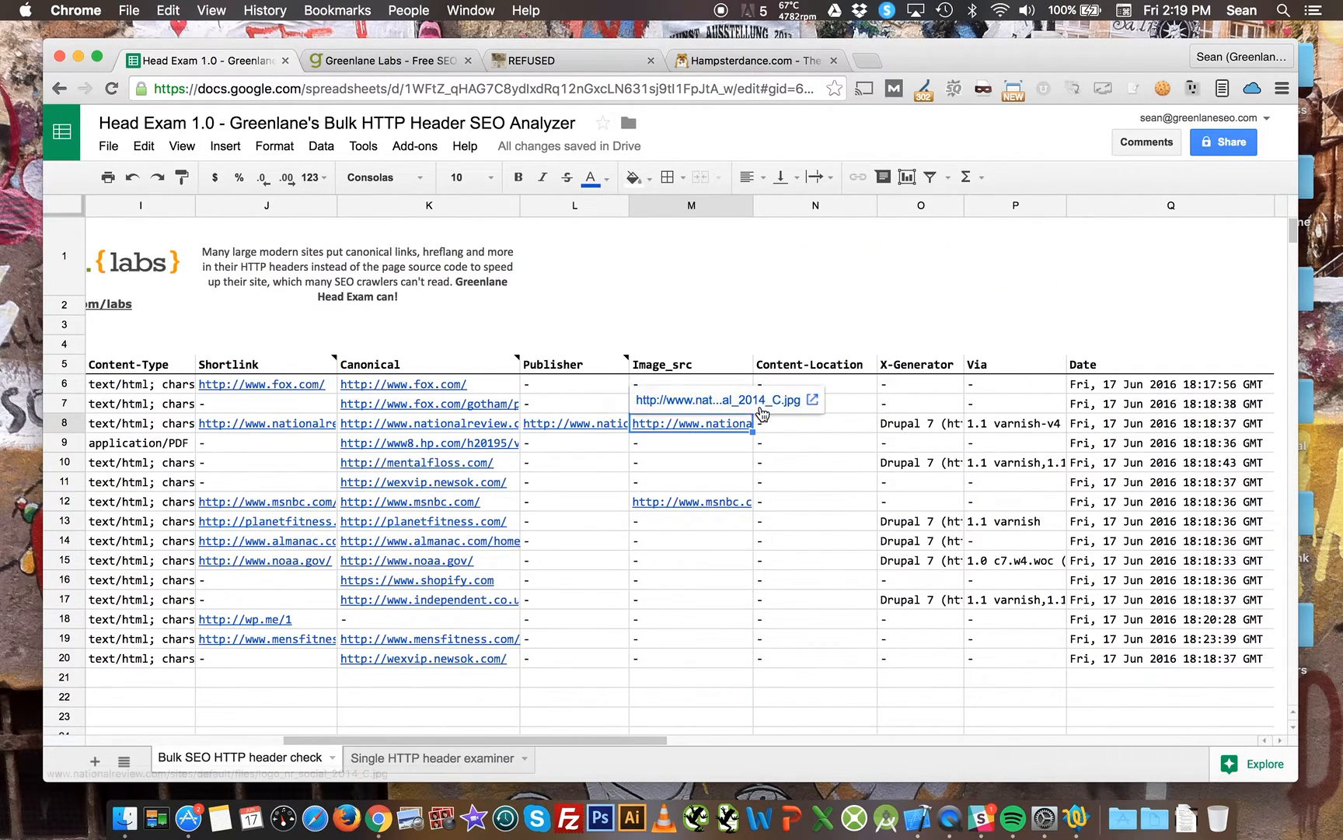
click(760, 406)
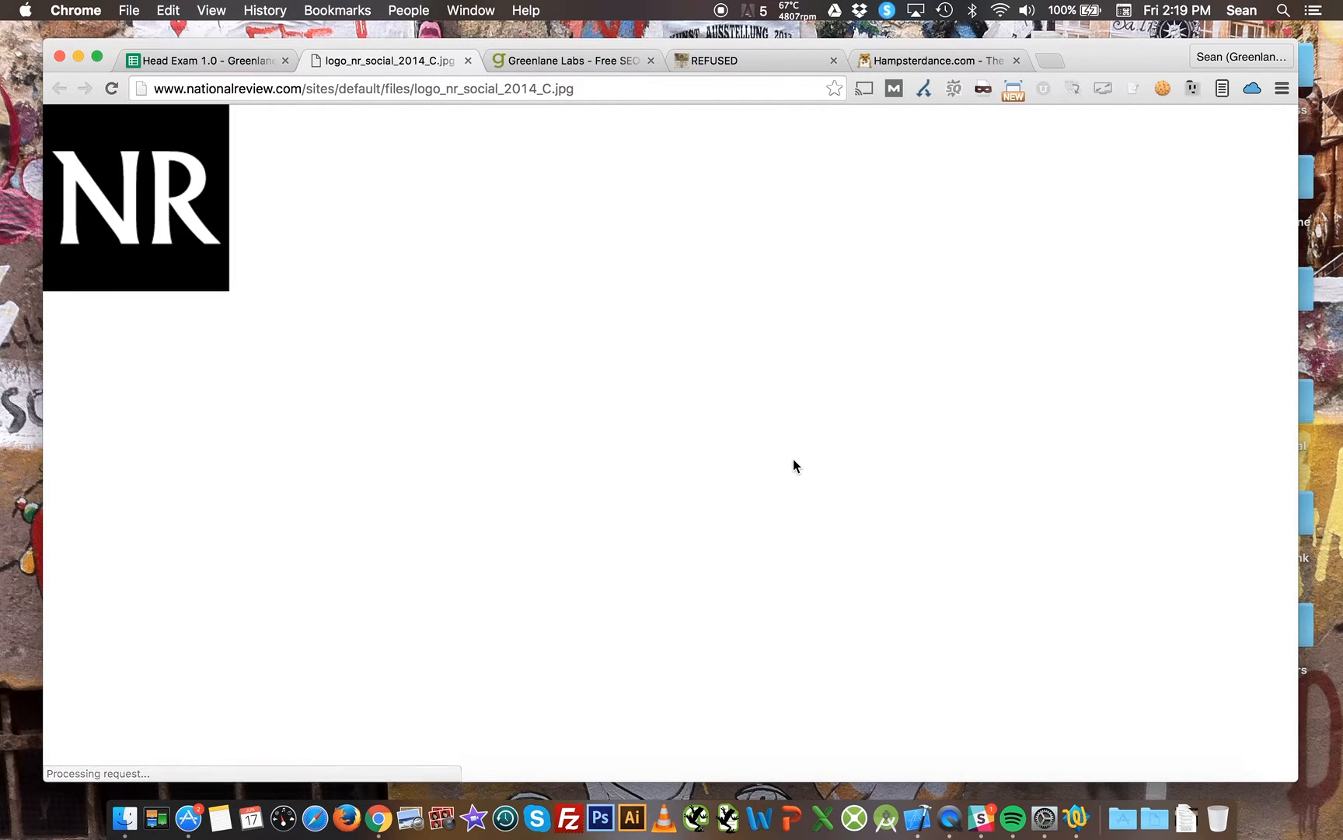
click(467, 61)
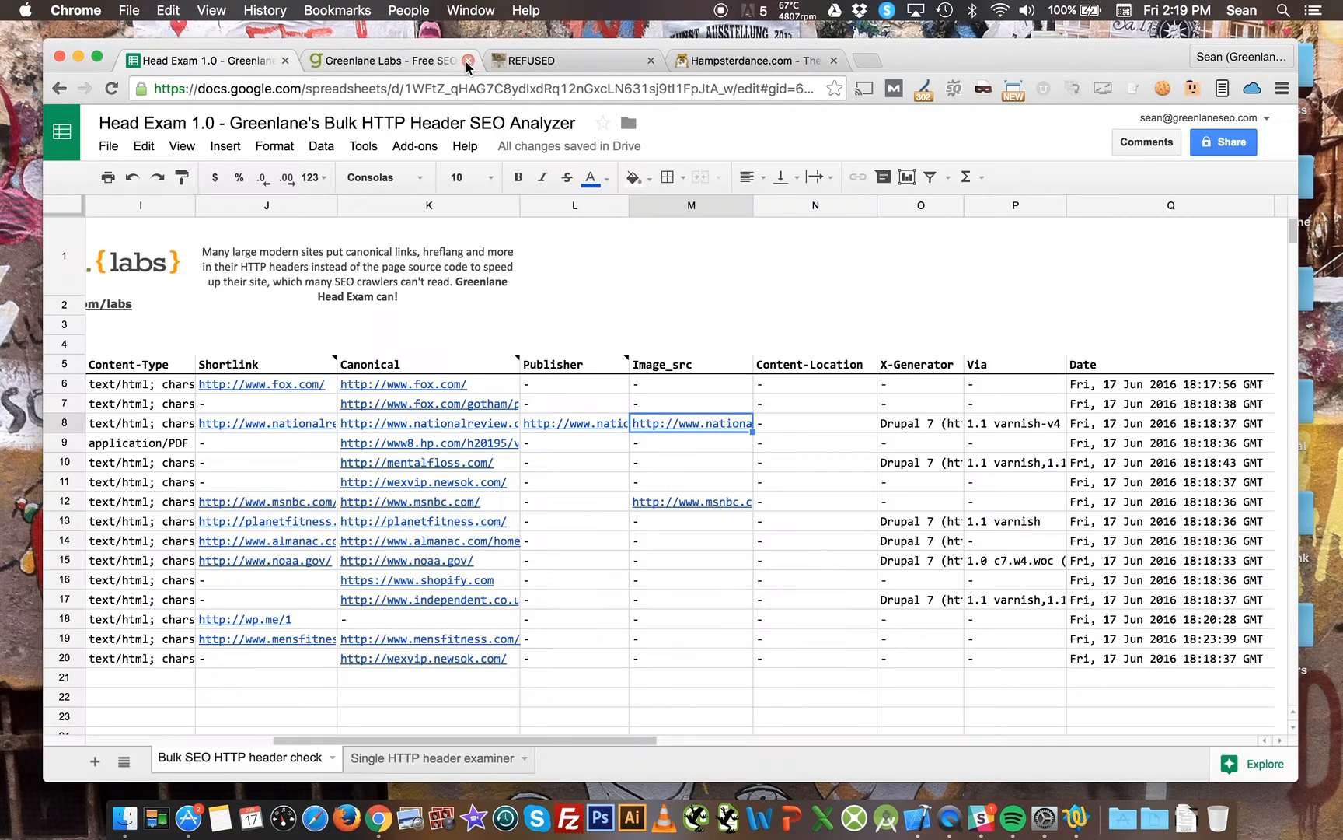
Open the msnbc.com Image_src link from row 12 and close its tab.
click(696, 499)
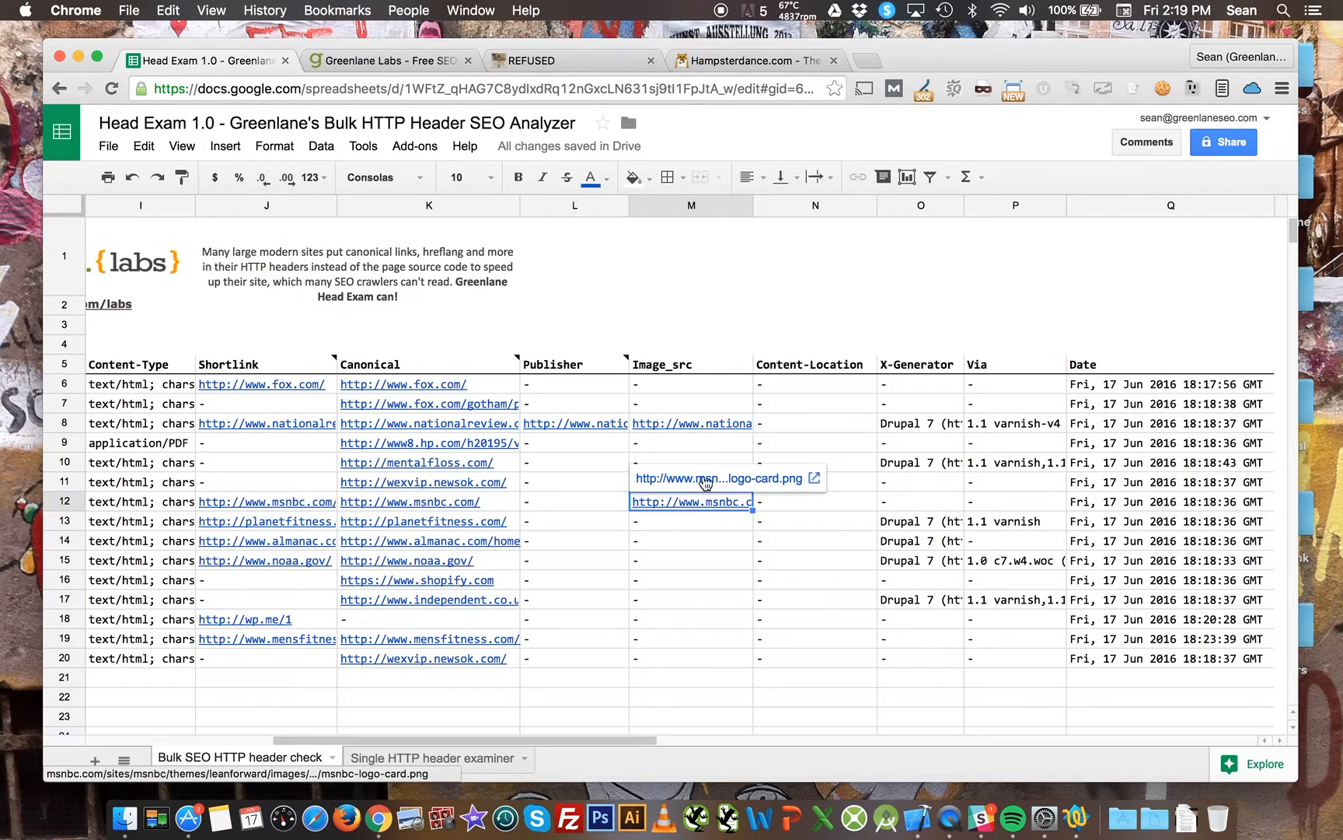
click(705, 479)
click(467, 61)
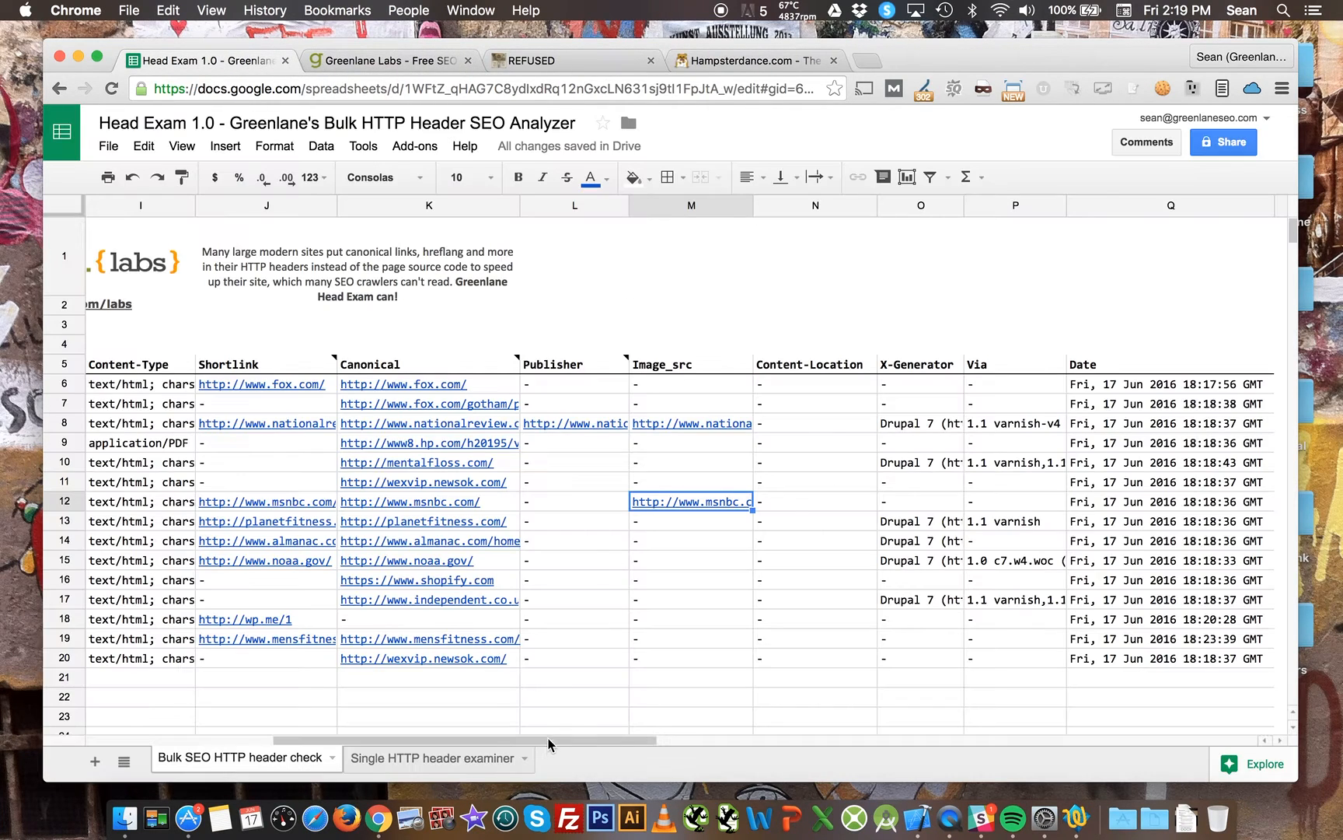
Open the Canonical link for washingtonexaminer.com in row 20 and close its tab.
drag(549, 748, 365, 747)
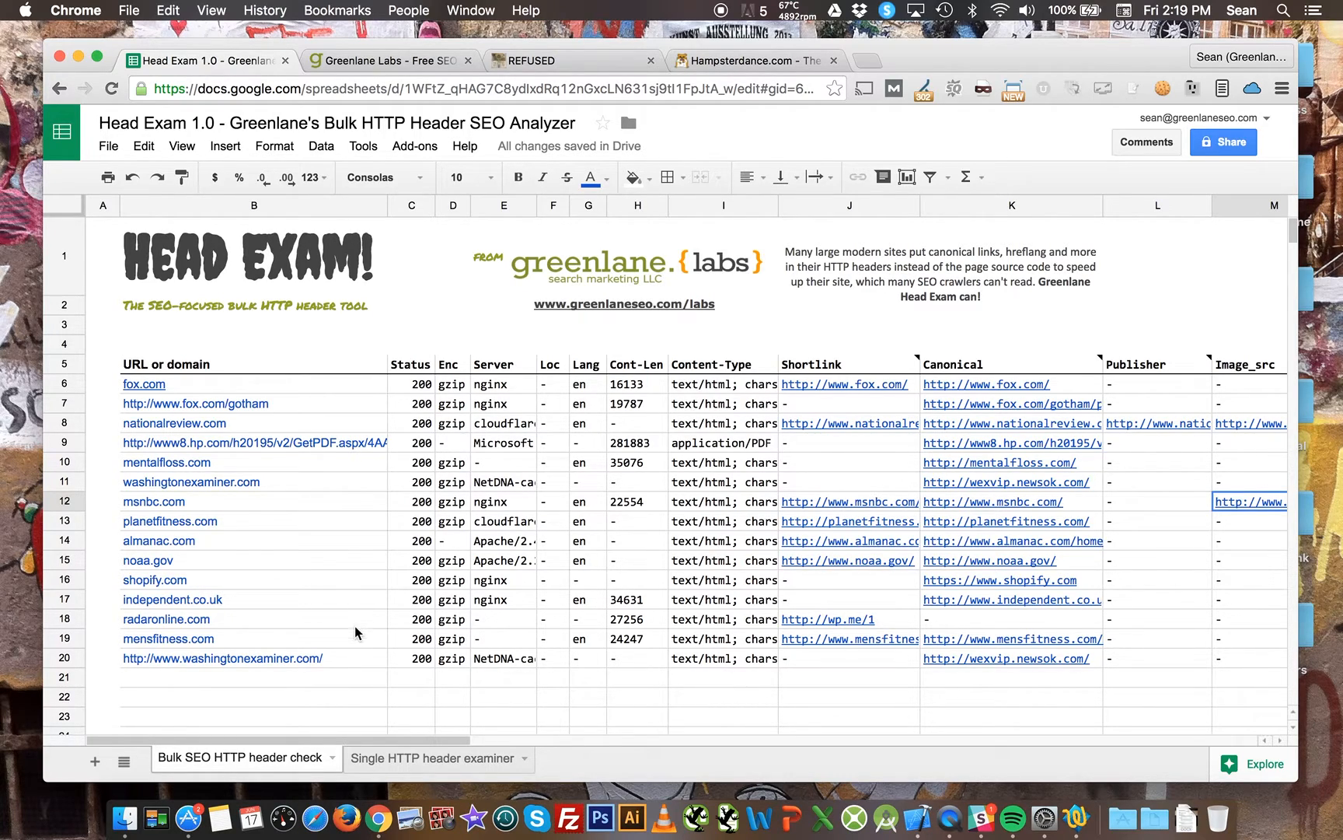
click(345, 657)
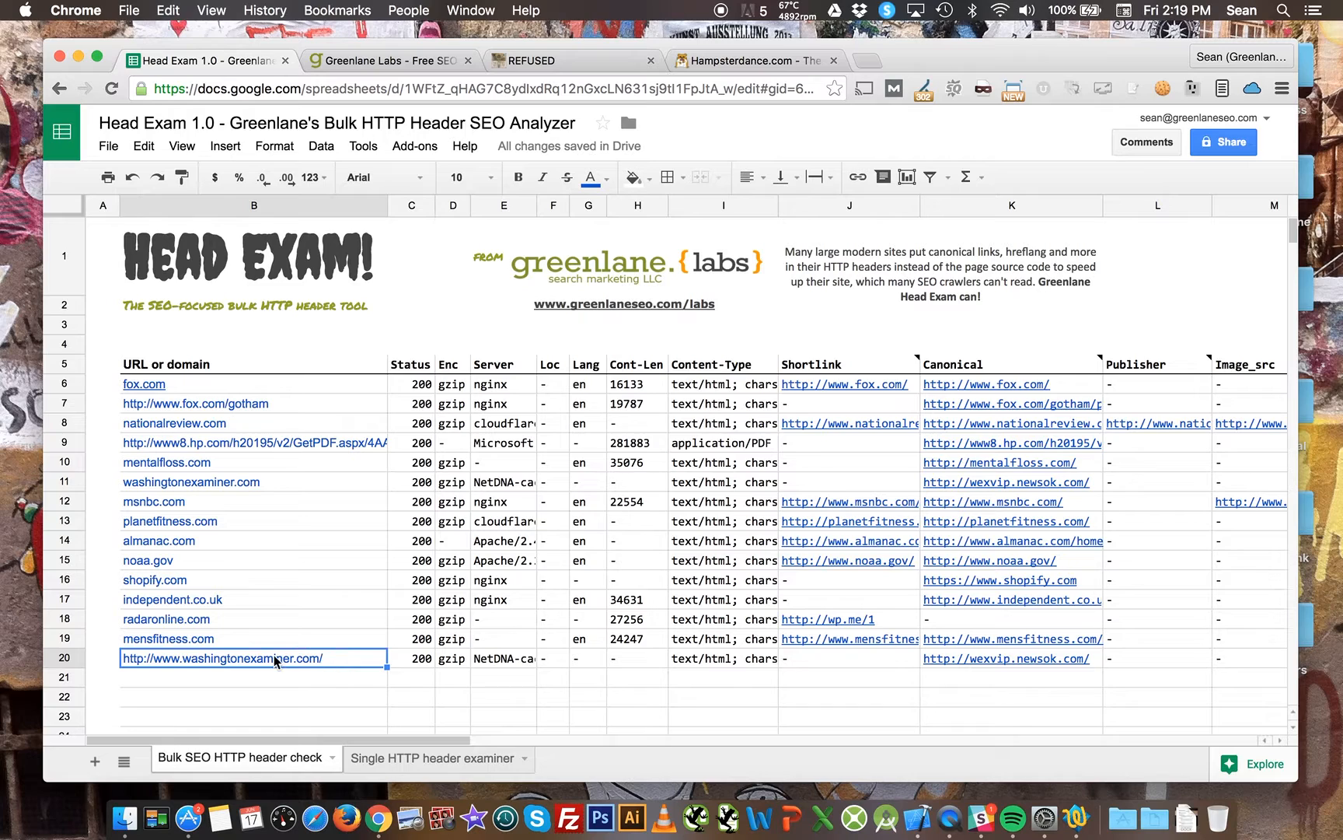
click(1087, 657)
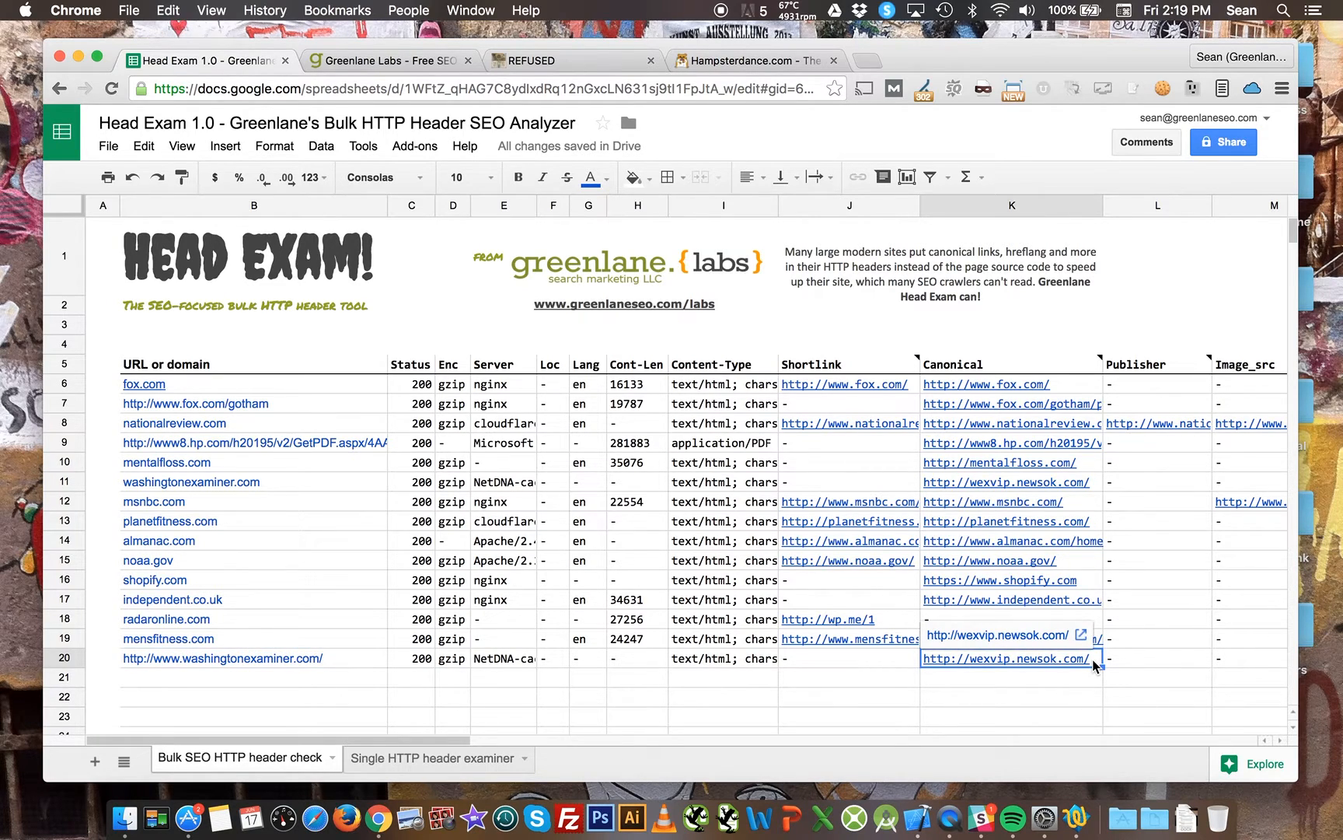
click(1037, 635)
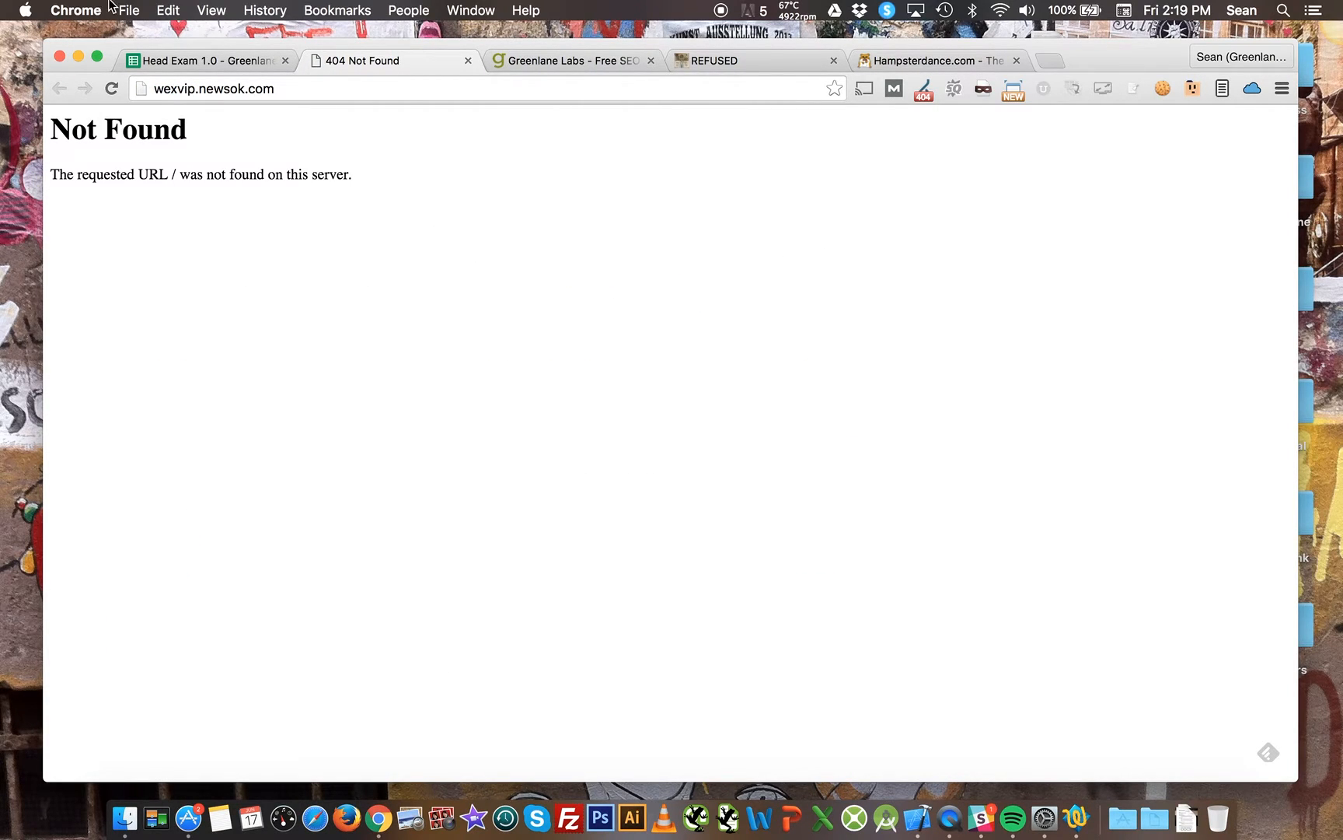
click(336, 87)
click(467, 61)
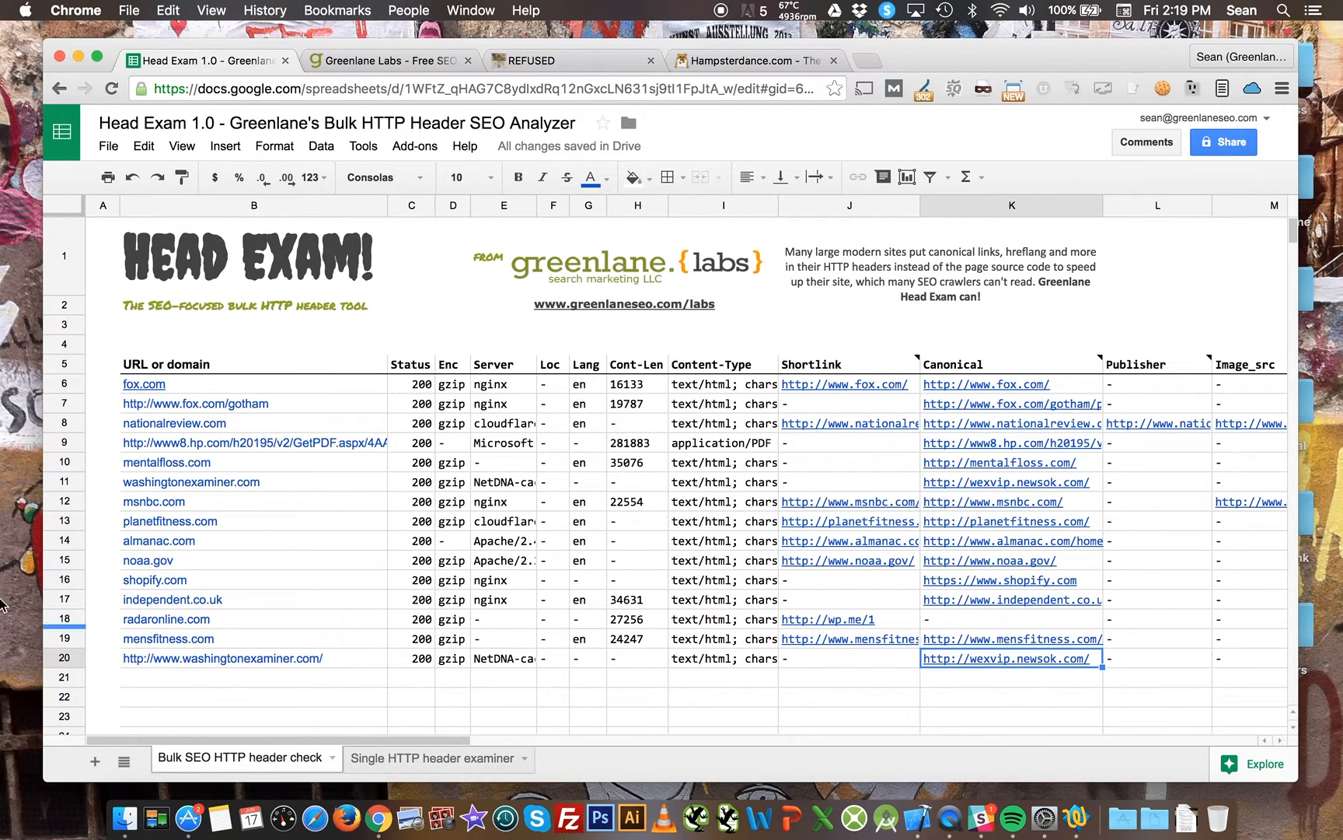
Open the wp.me Shortlink for radaronline.com in row 18 and close its tab.
click(255, 620)
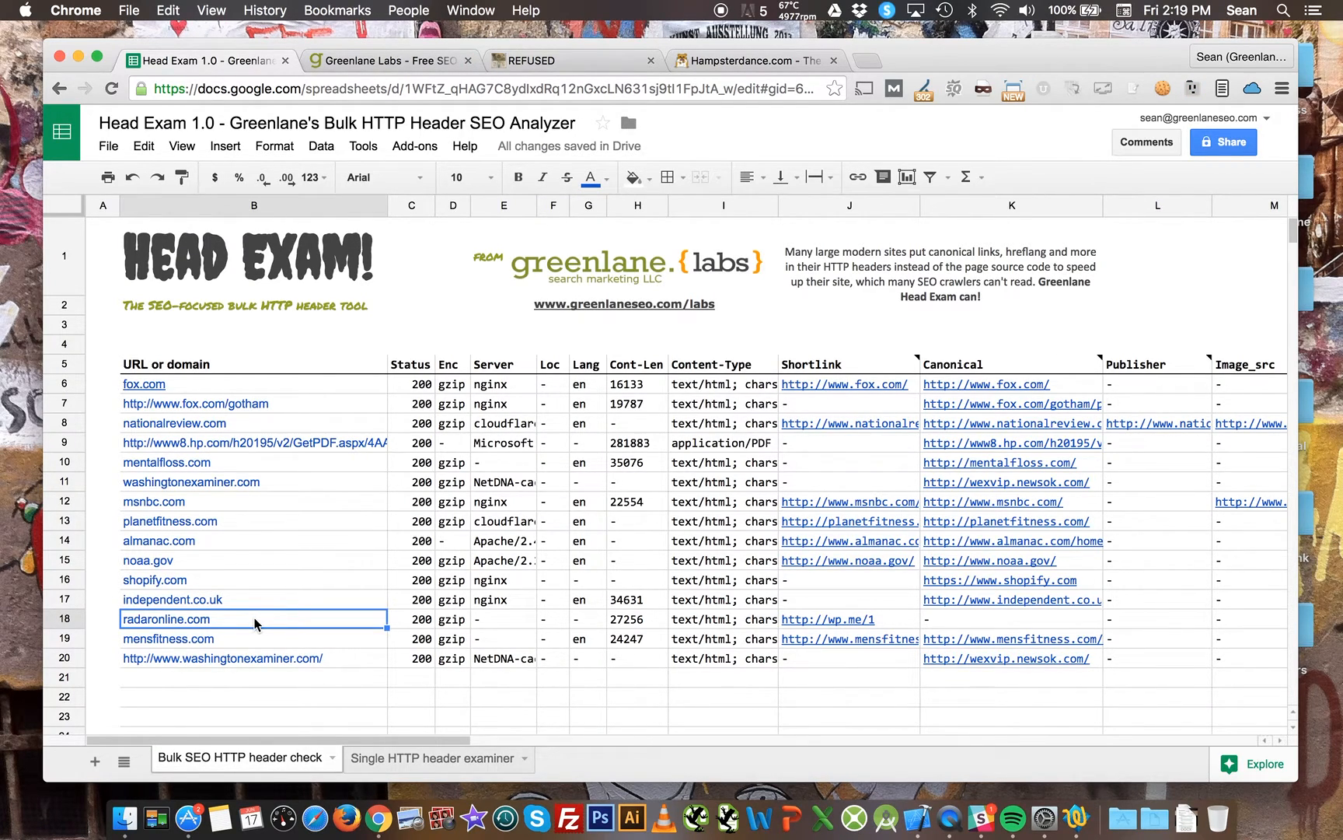
click(866, 626)
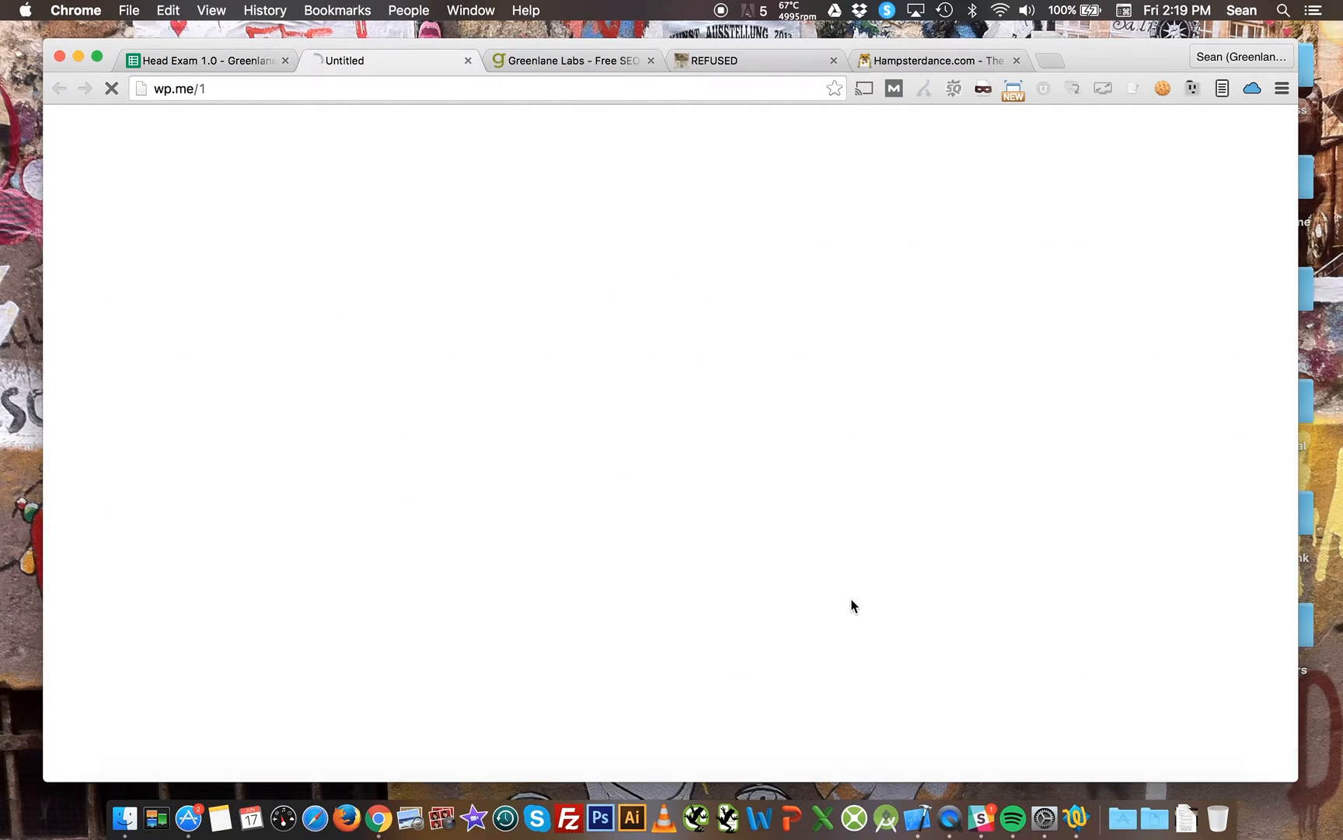
click(849, 600)
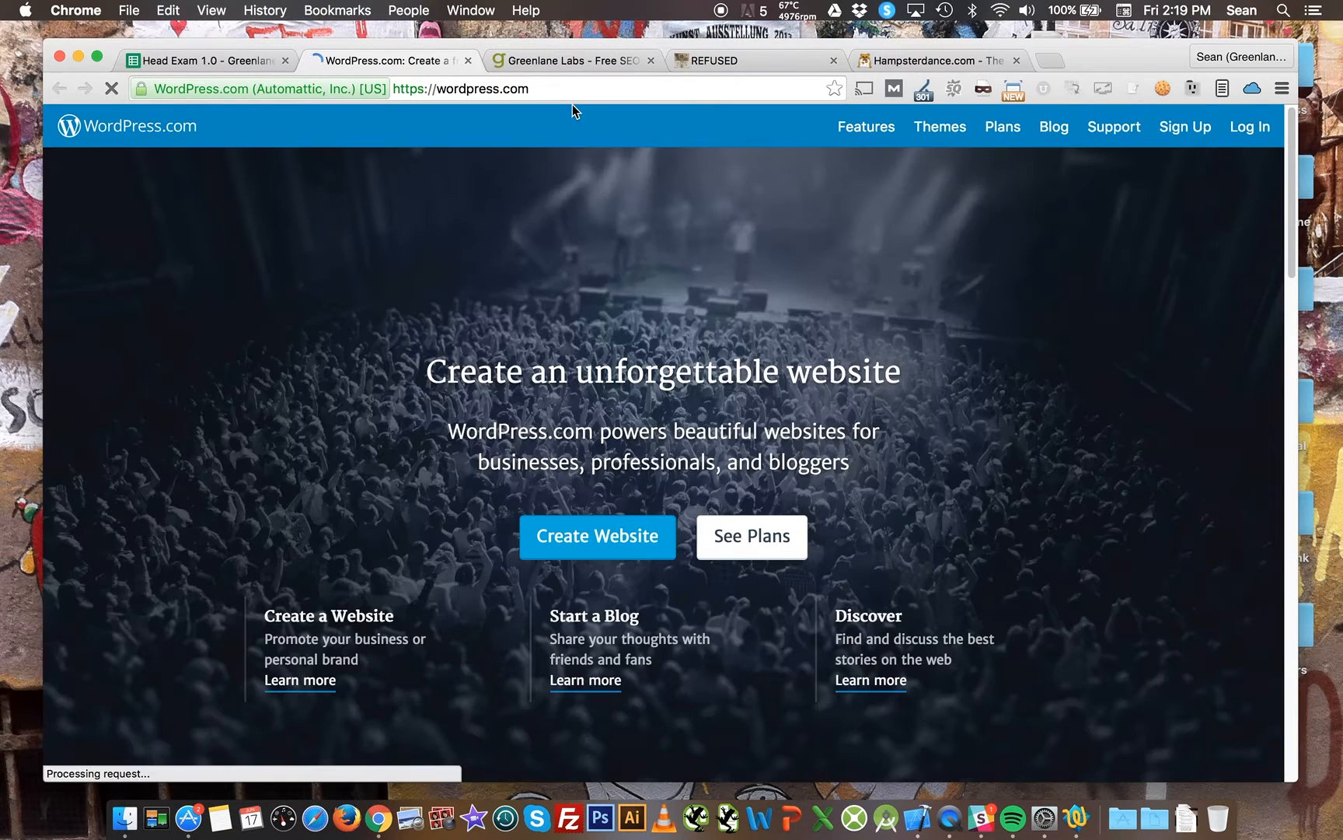
click(468, 61)
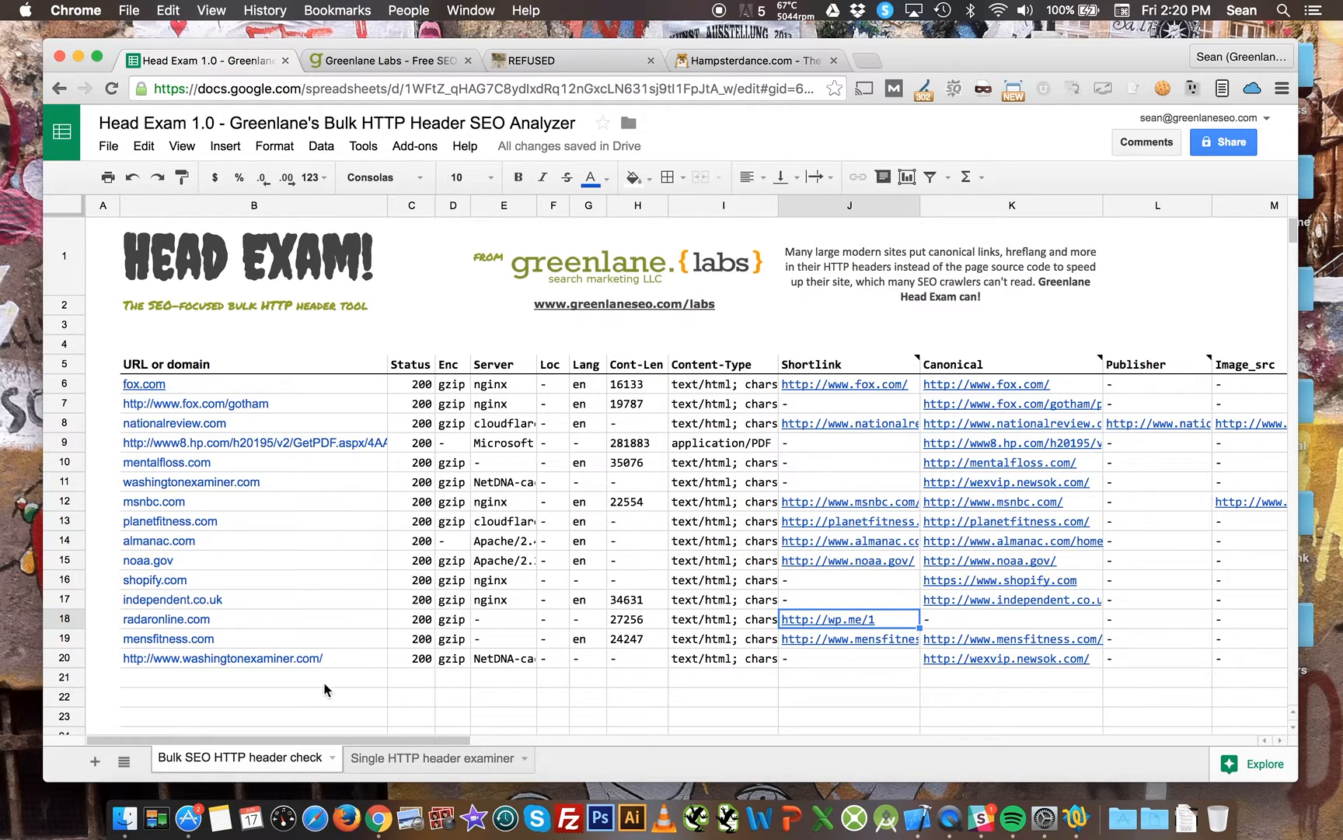
Copy the washingtonexaminer.com URL in row 20 of the URL or domain column.
click(1101, 659)
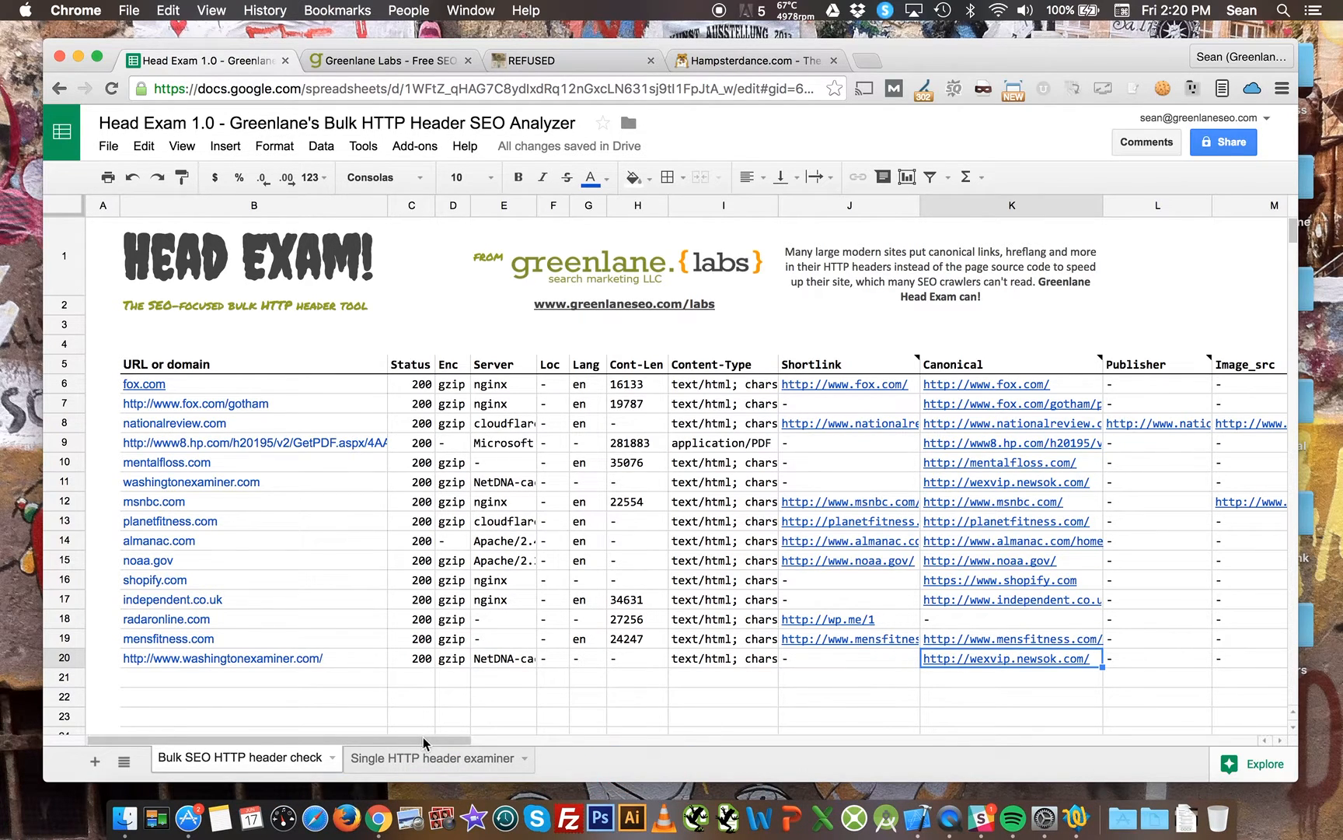
drag(423, 737, 348, 755)
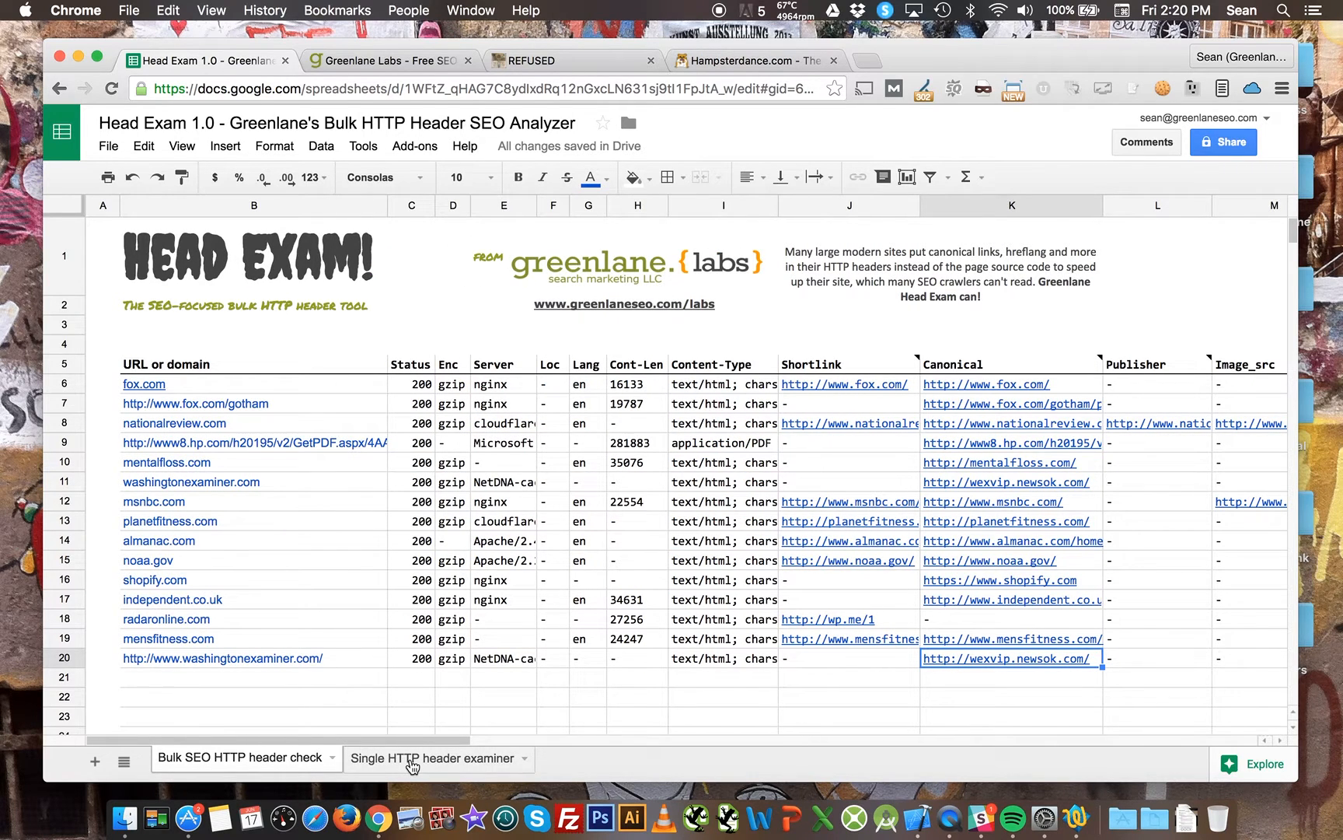
click(368, 663)
key(super+c)
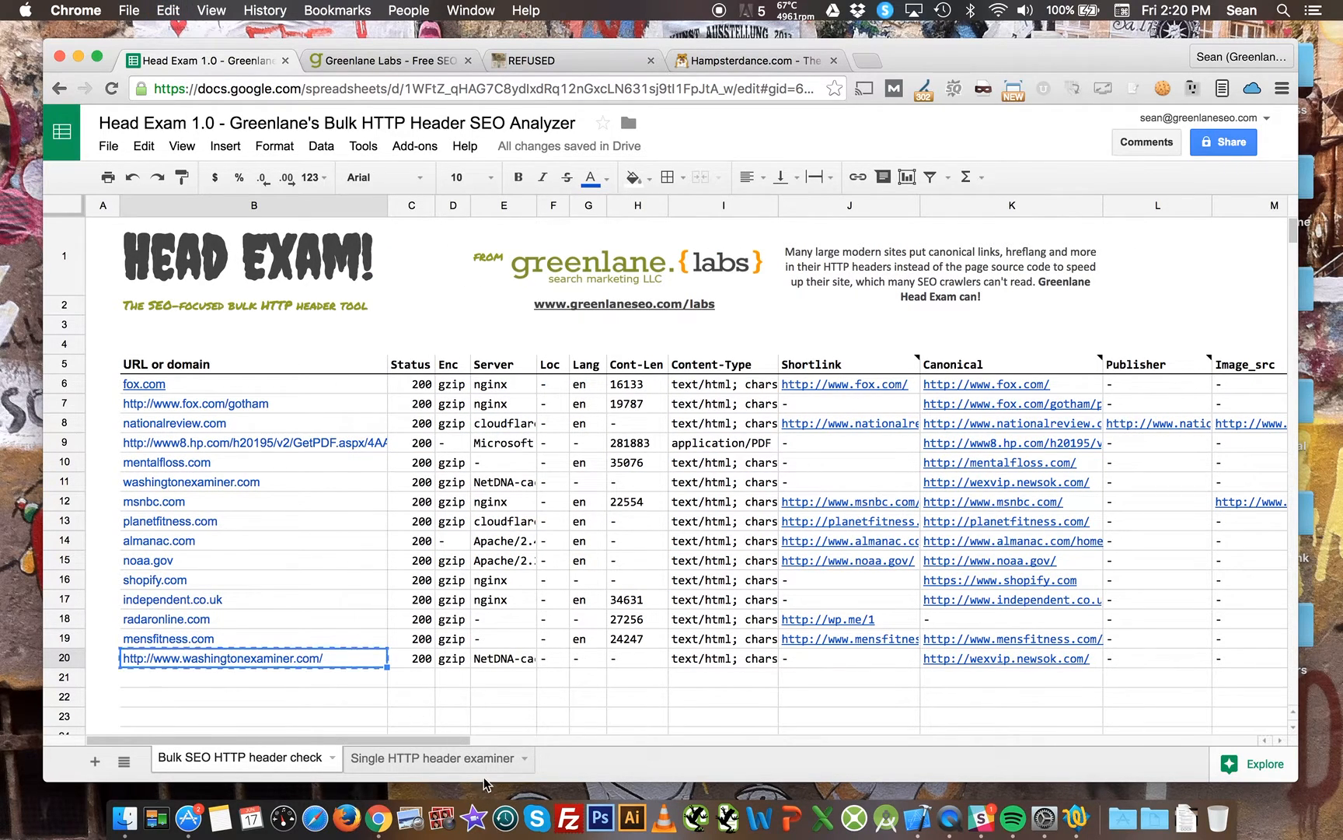
Paste the washingtonexaminer.com URL into the URL cell of the Single HTTP header examiner sheet to fetch its headers.
click(476, 776)
double_click(465, 303)
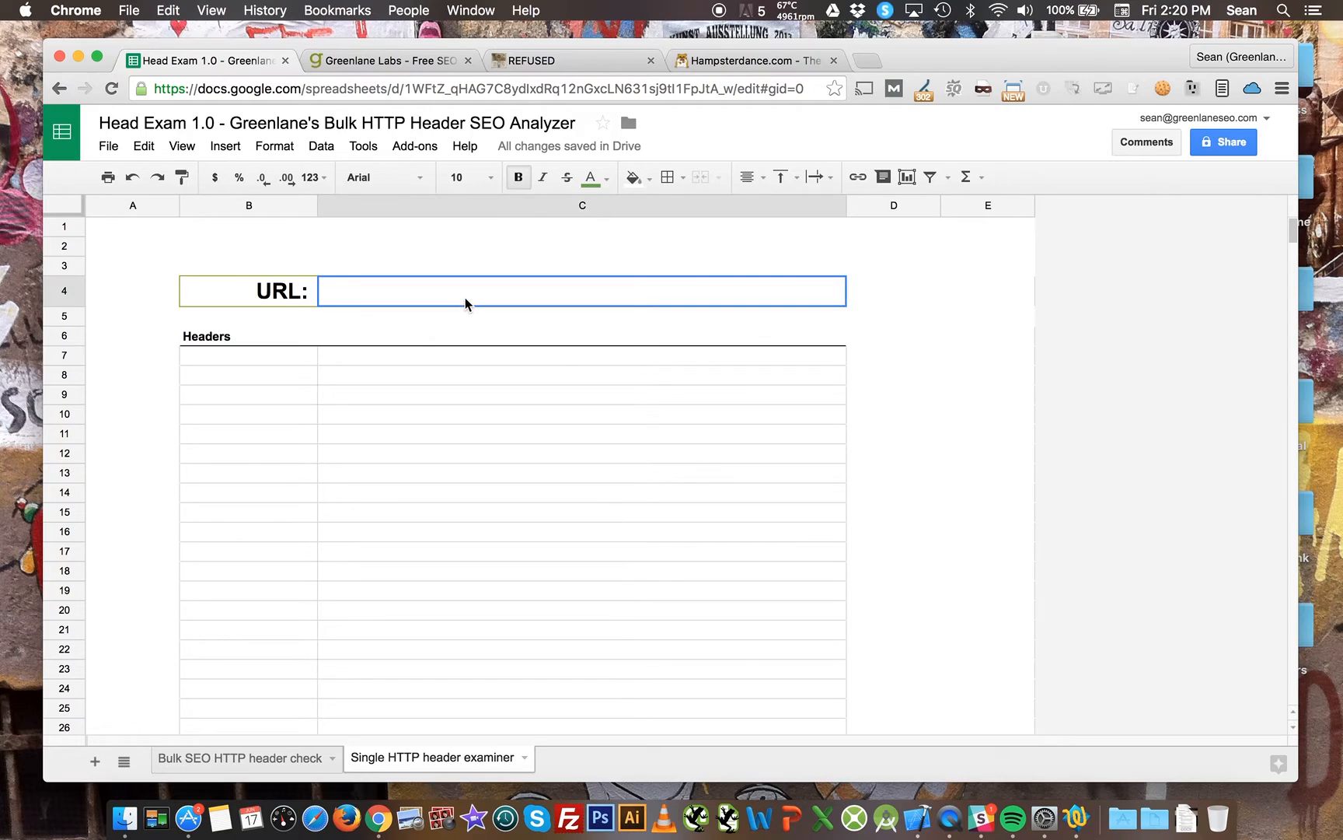
key(super+v)
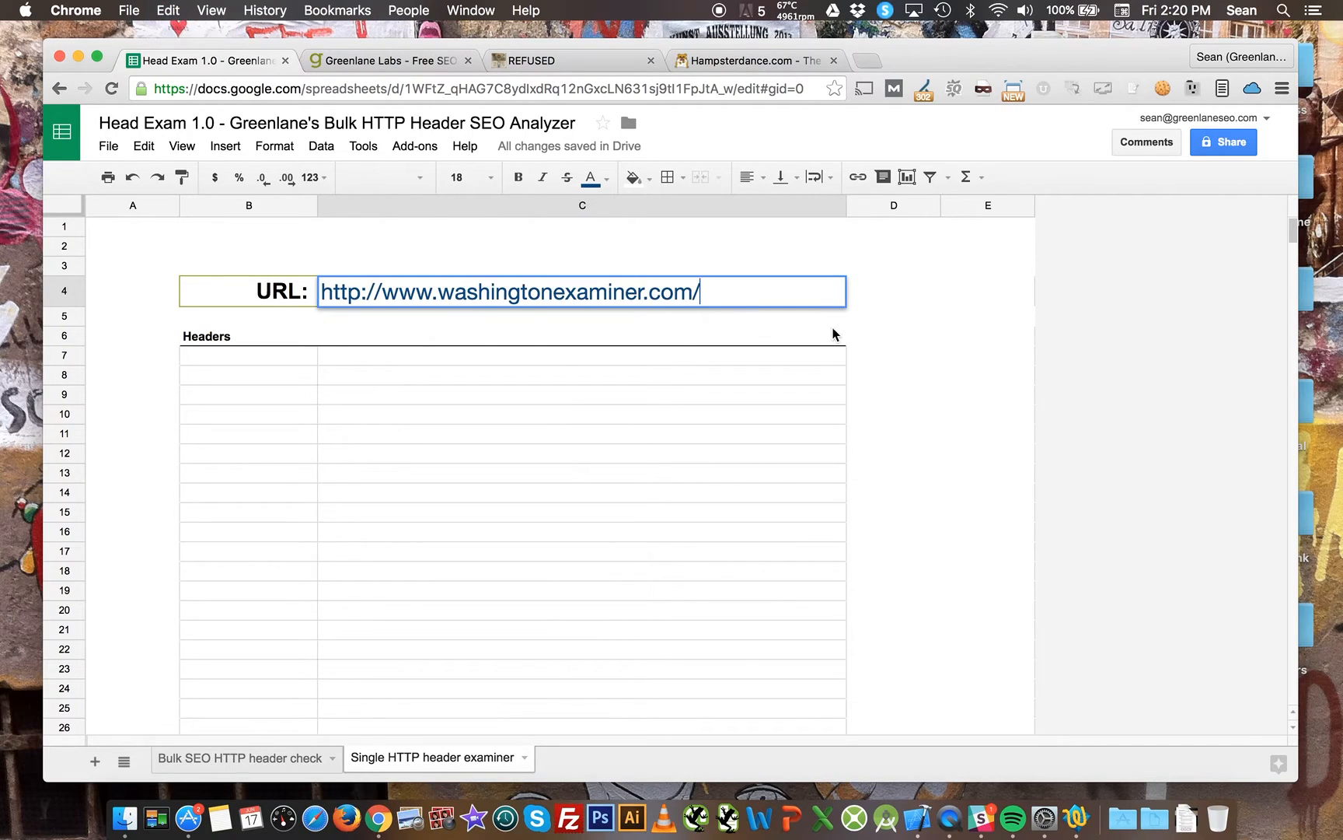
click(933, 318)
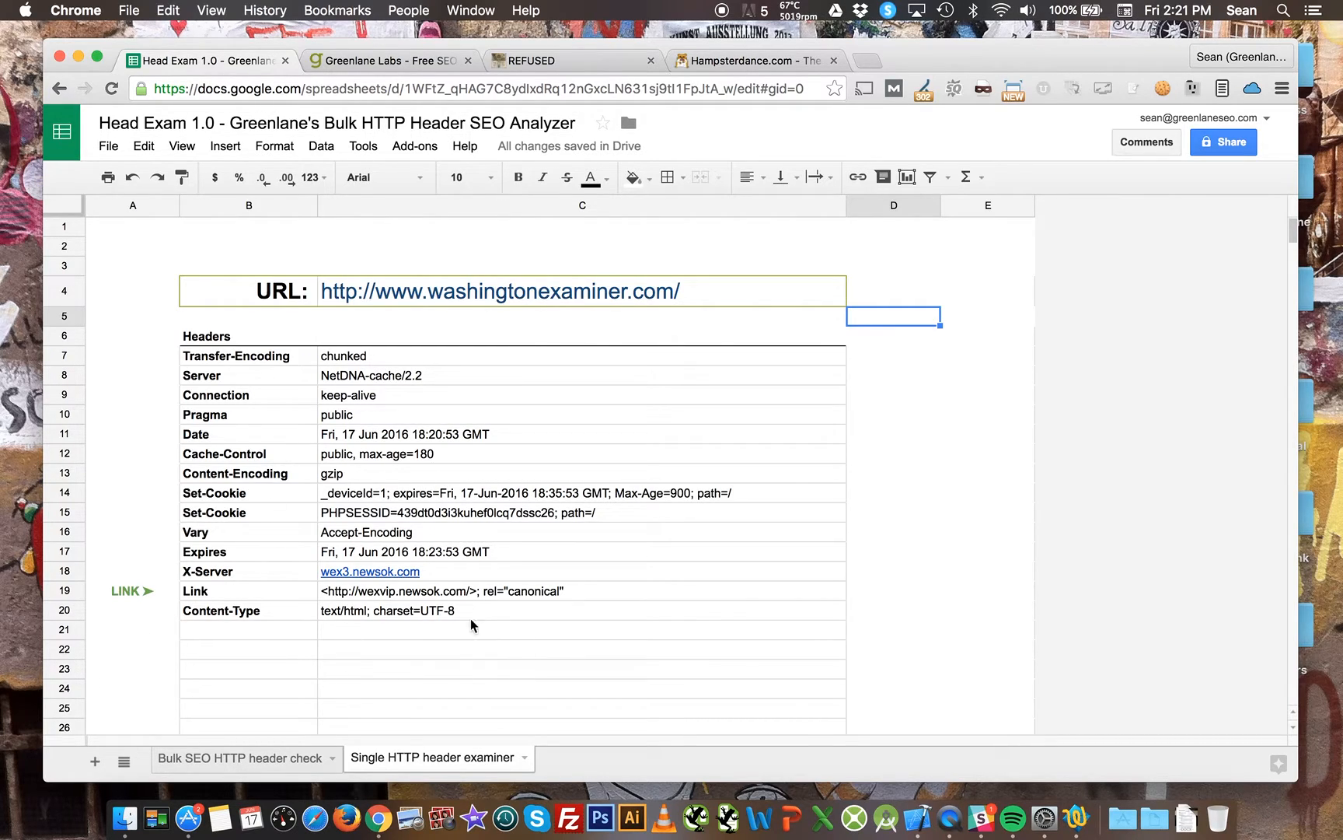
Copy planetfitness.com from row 13 of the bulk sheet and paste it into the single examiner's URL cell.
click(241, 759)
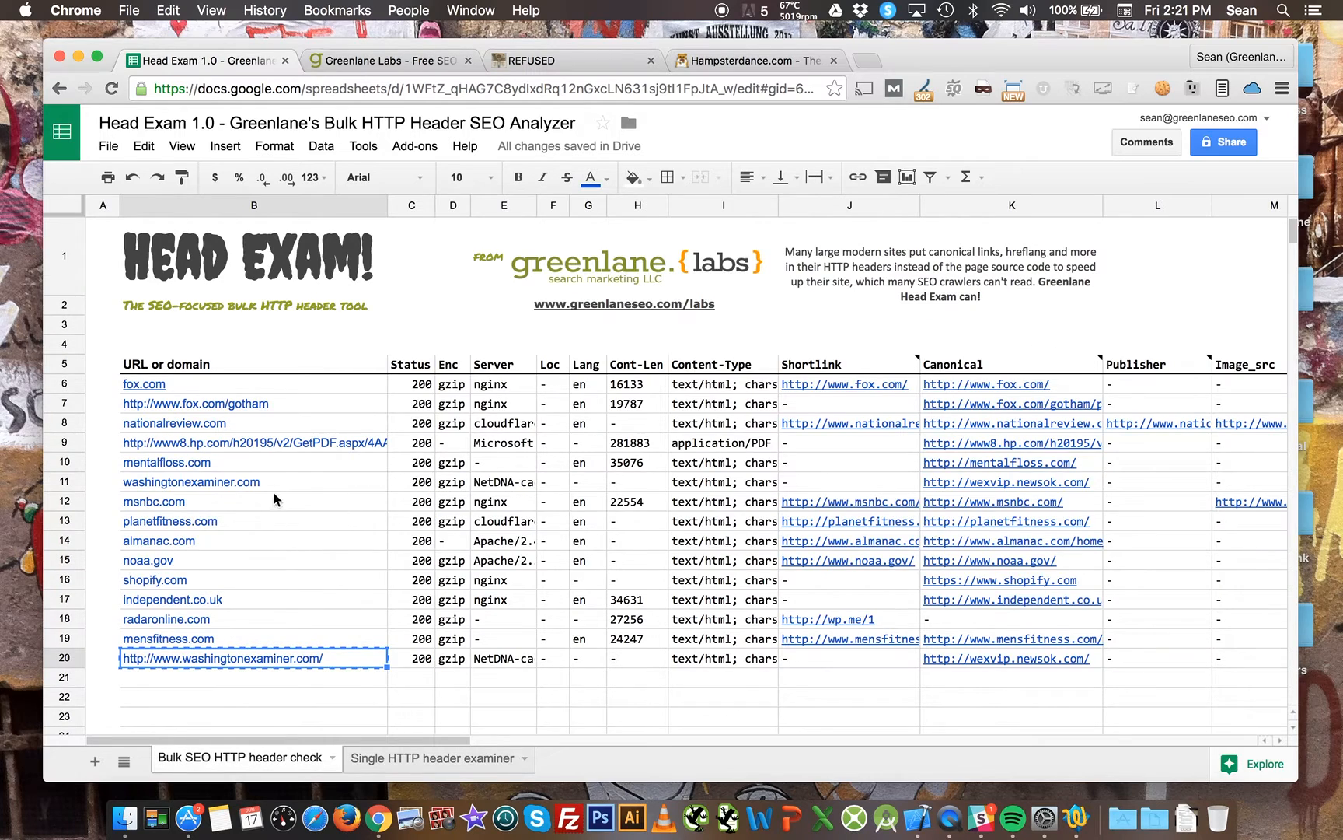
click(284, 524)
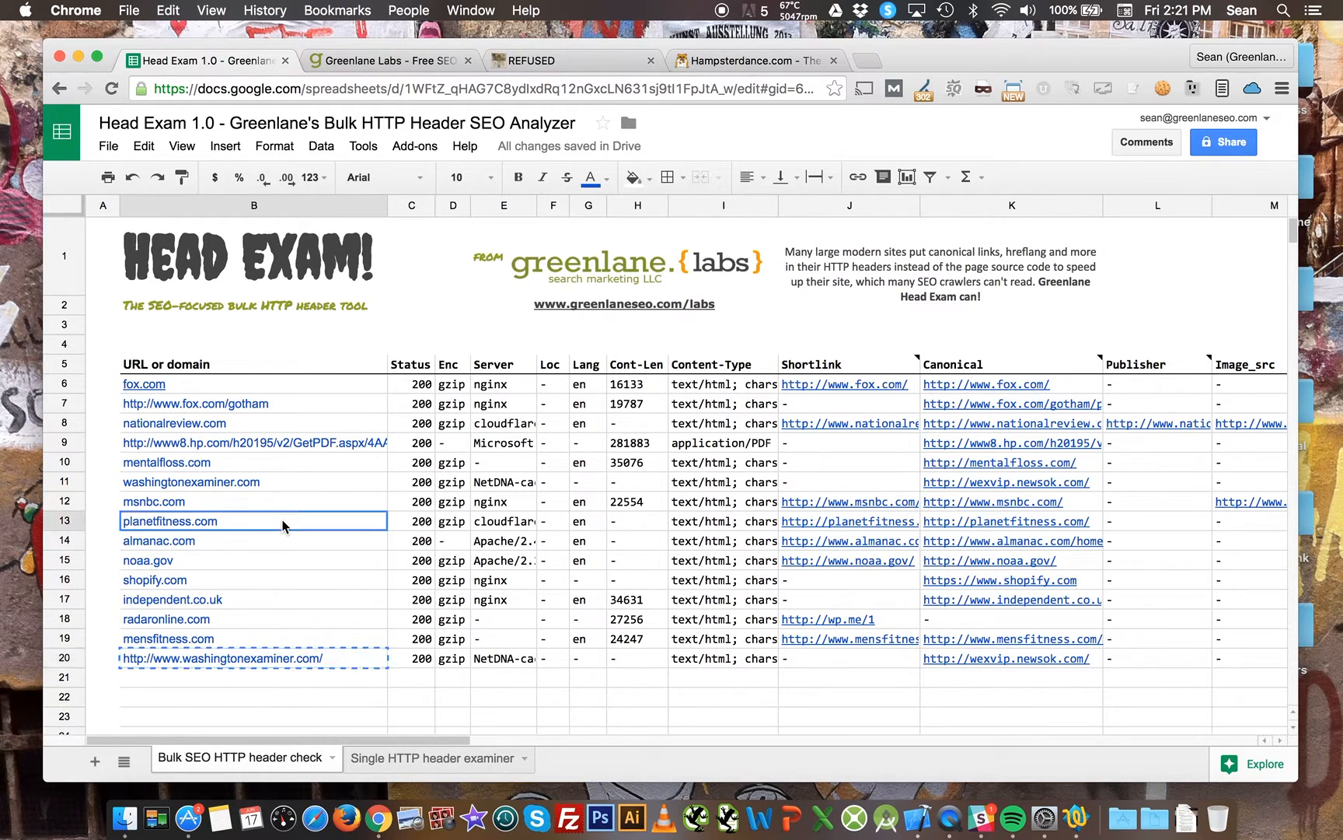
click(435, 758)
click(423, 300)
key(ctrl+v)
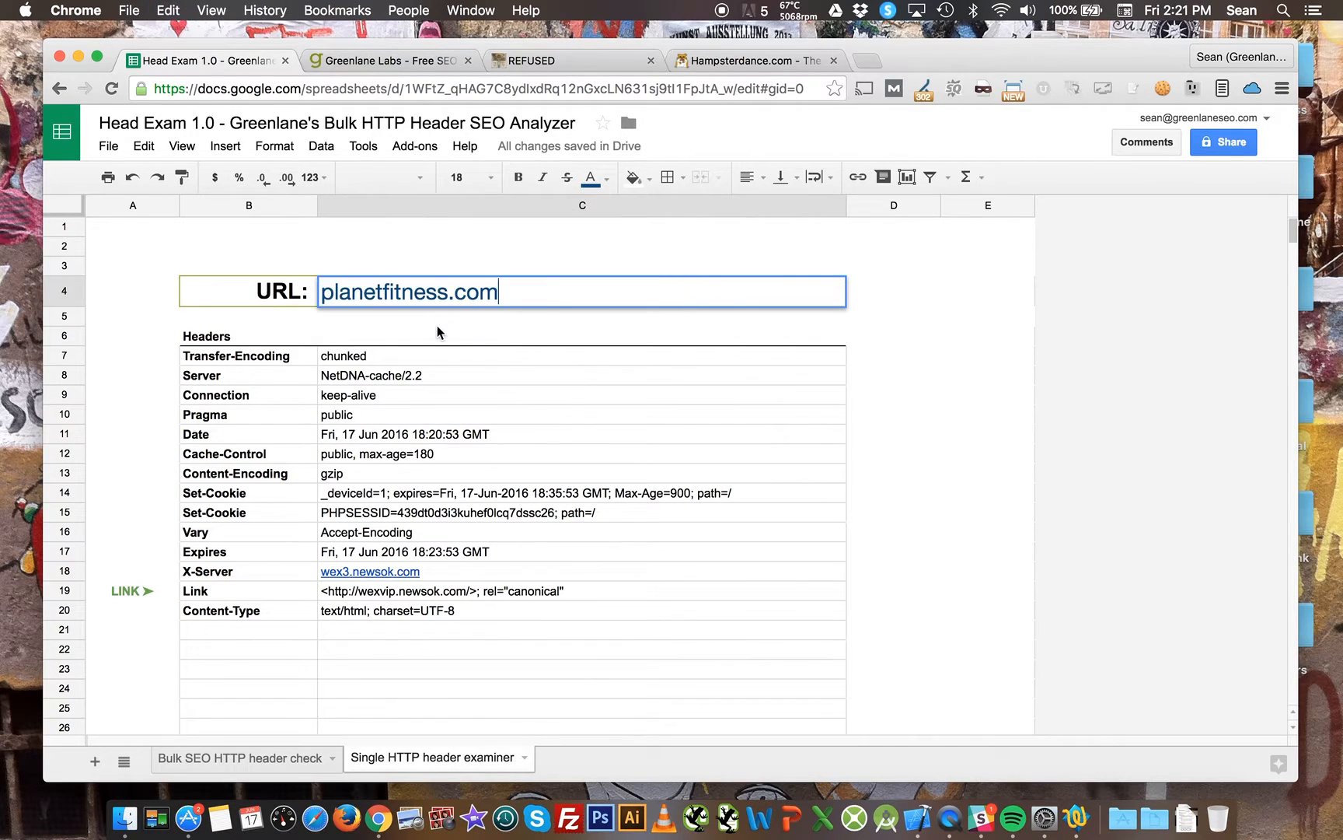
click(436, 325)
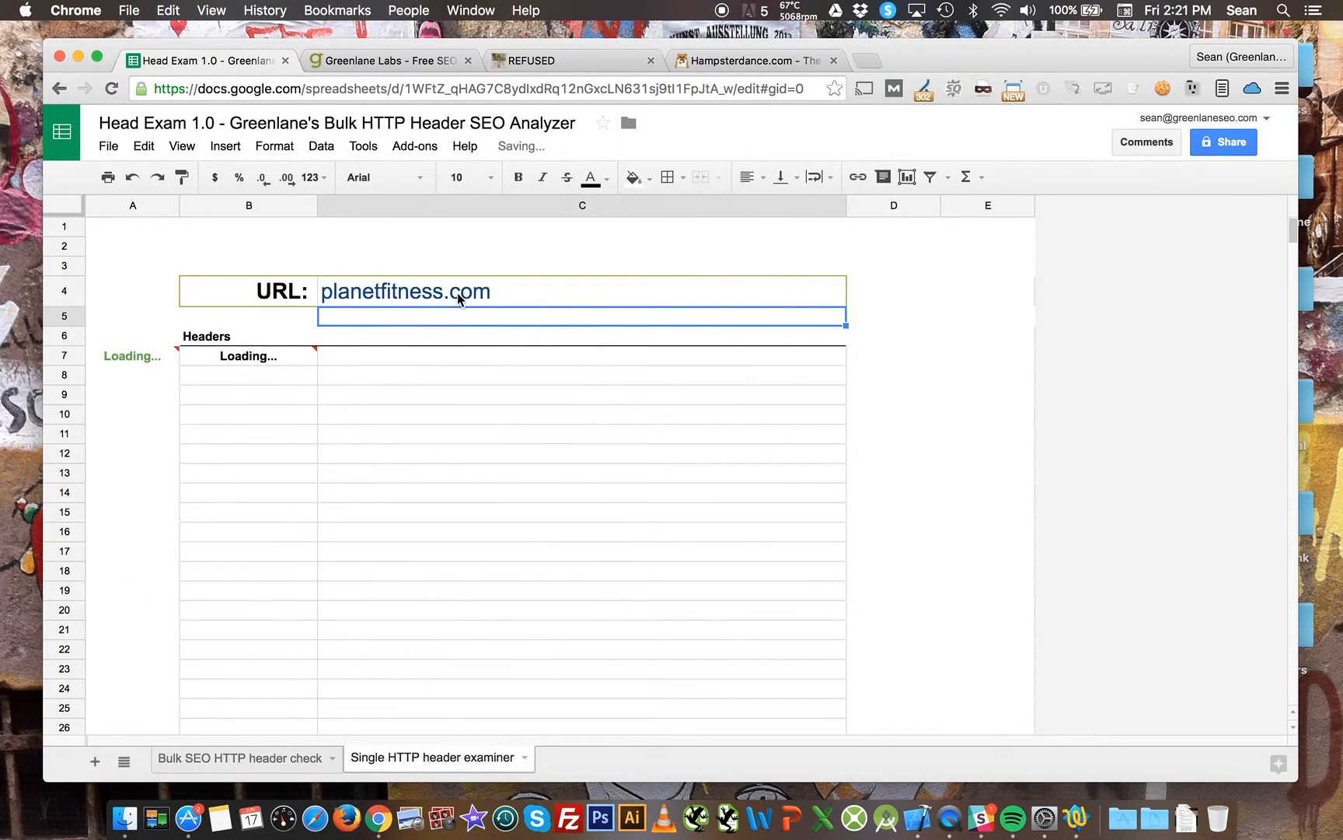
Scroll through the planetfitness.com header results, then return to the Bulk SEO HTTP header check sheet.
scroll(435, 444, down, 5)
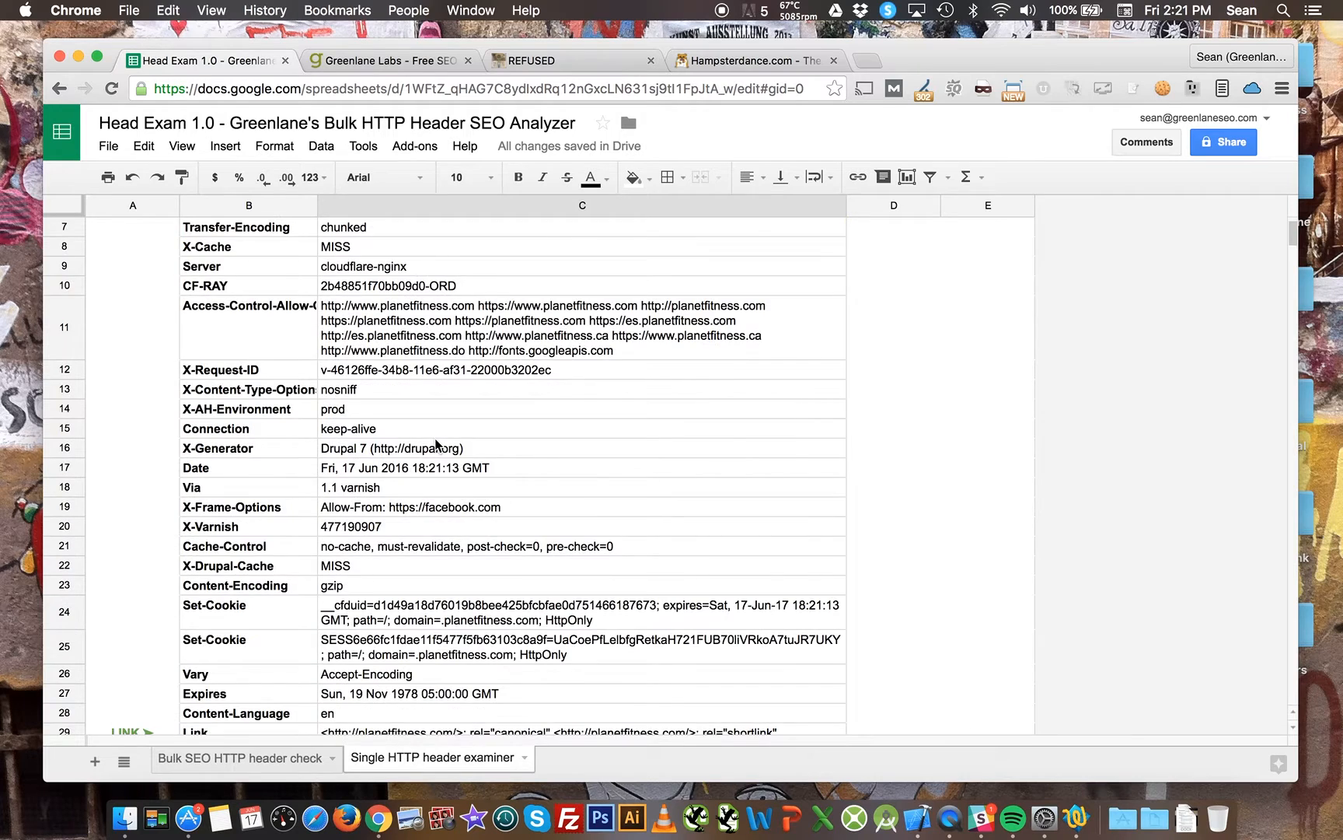
scroll(434, 443, up, 5)
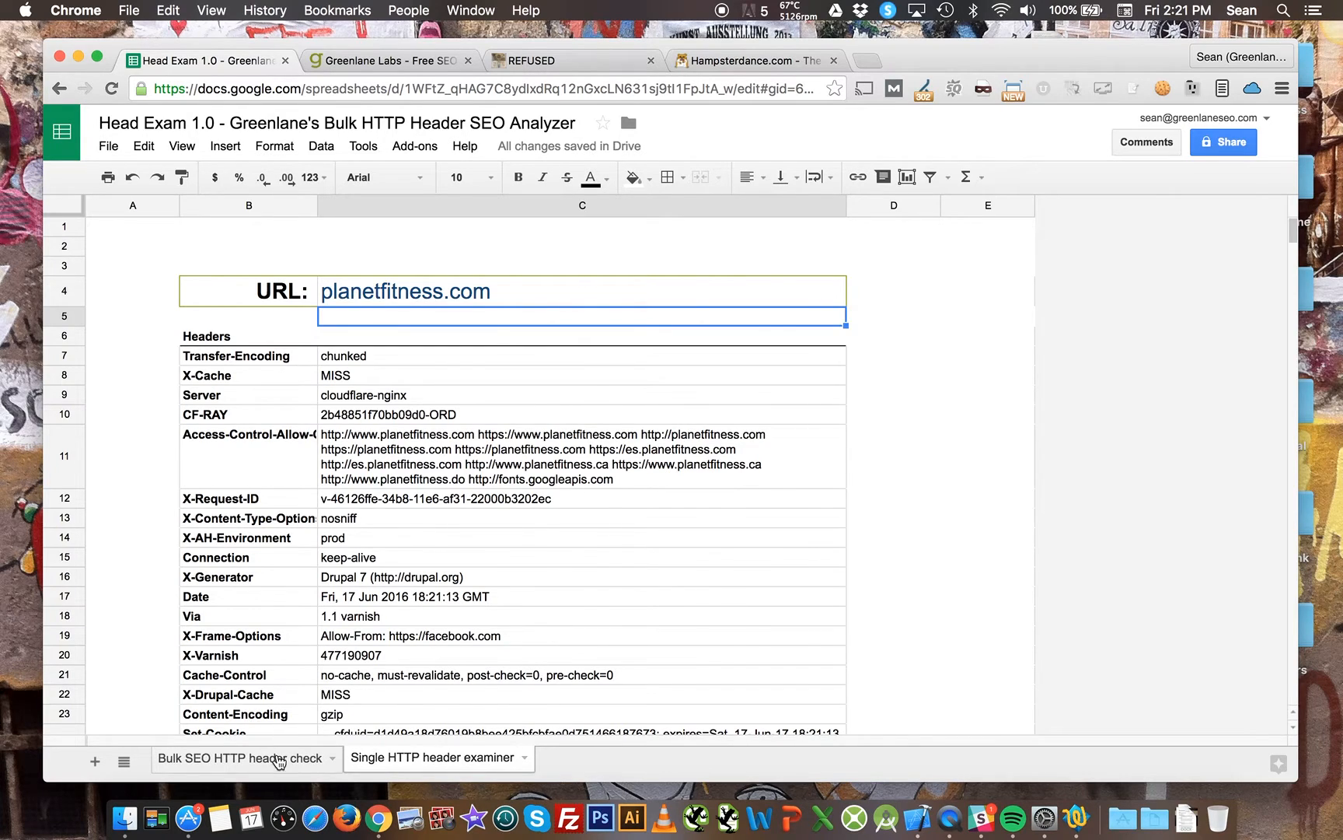
click(274, 757)
mouse_move(1027, 563)
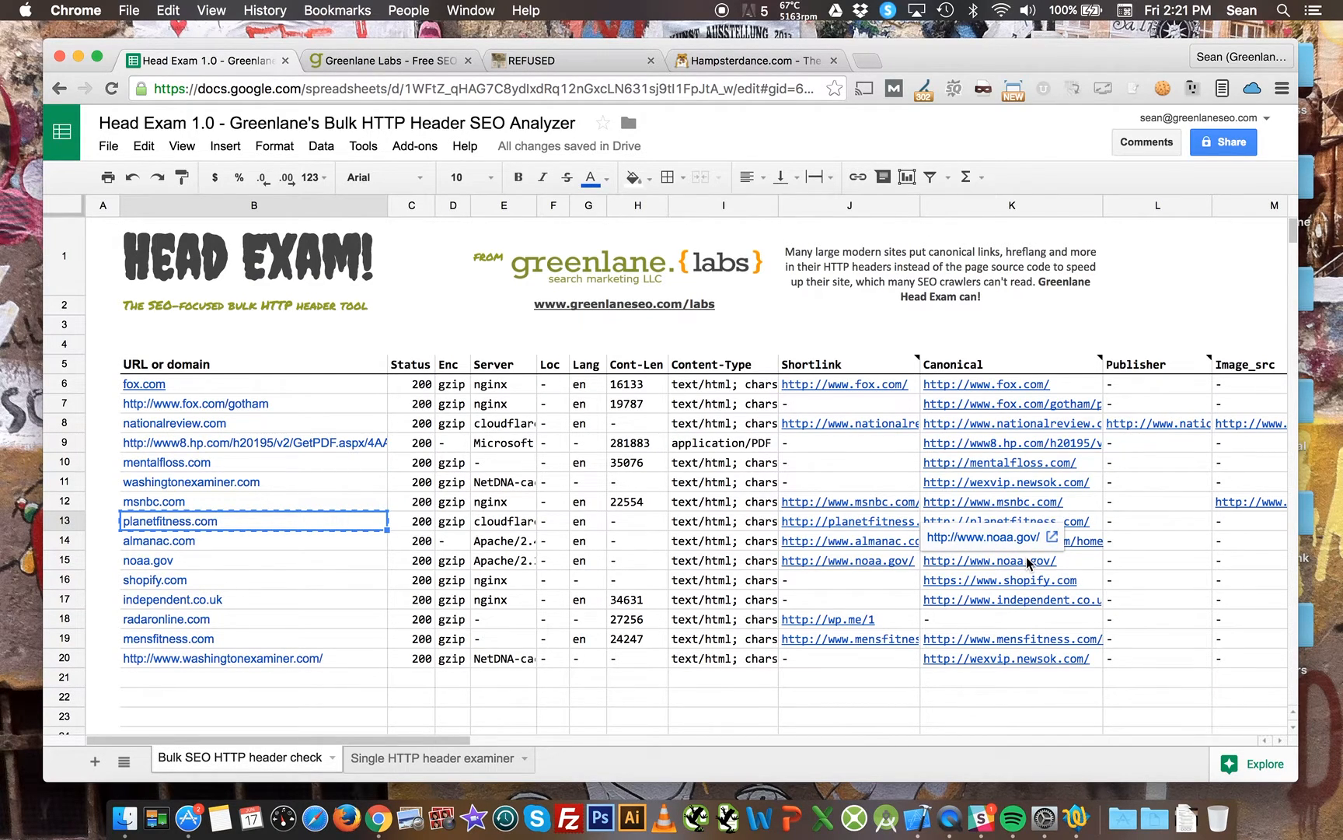